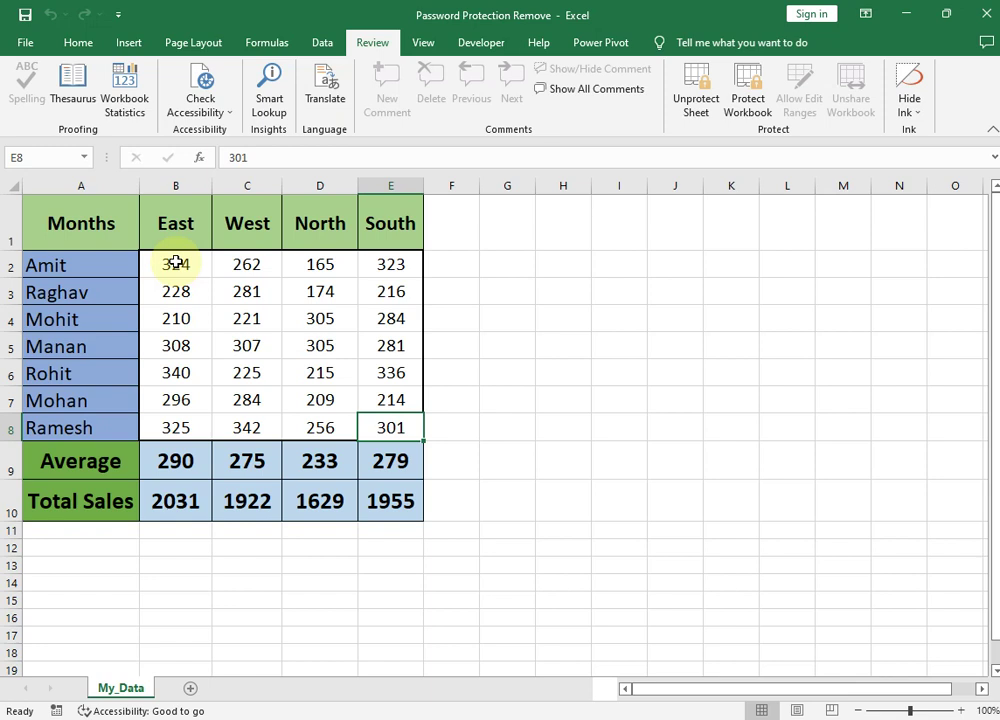
Check the sheet's protection by trying to edit cell B2 and dismissing the protected-sheet warning
{"action": "left_click", "coordinate": [176, 263]}
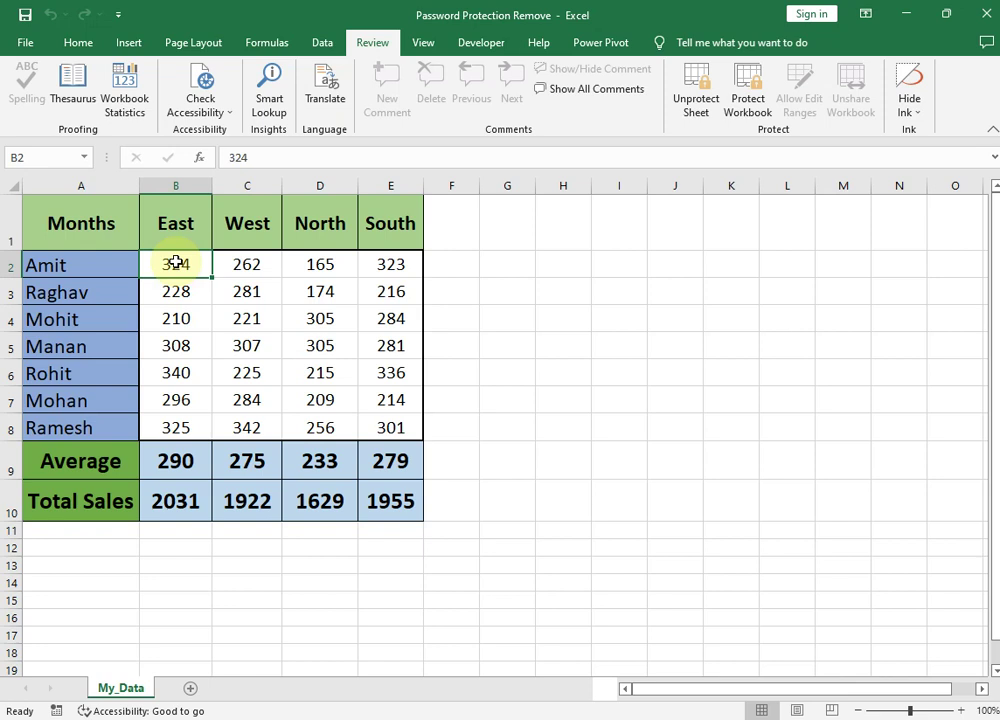
{"action": "left_click", "coordinate": [652, 265]}
{"action": "mouse_move", "coordinate": [83, 223]}
{"action": "left_mouse_down"}
{"action": "mouse_move", "coordinate": [296, 460]}
{"action": "mouse_move", "coordinate": [542, 591]}
{"action": "left_mouse_up"}
{"action": "left_click", "coordinate": [228, 336]}
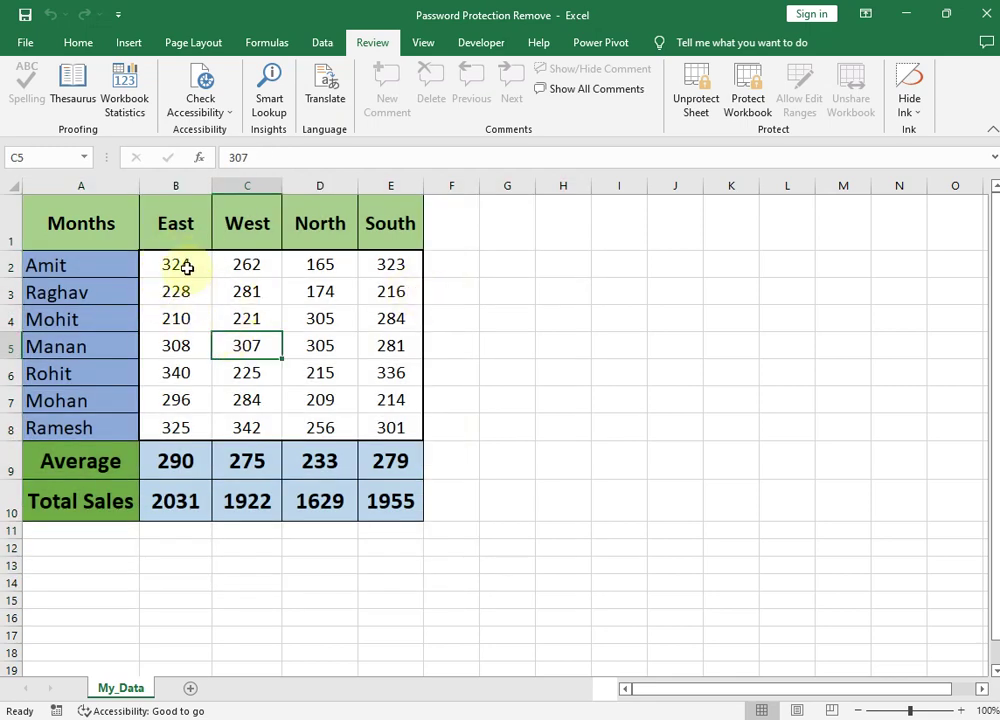
{"action": "double_click", "coordinate": [186, 268]}
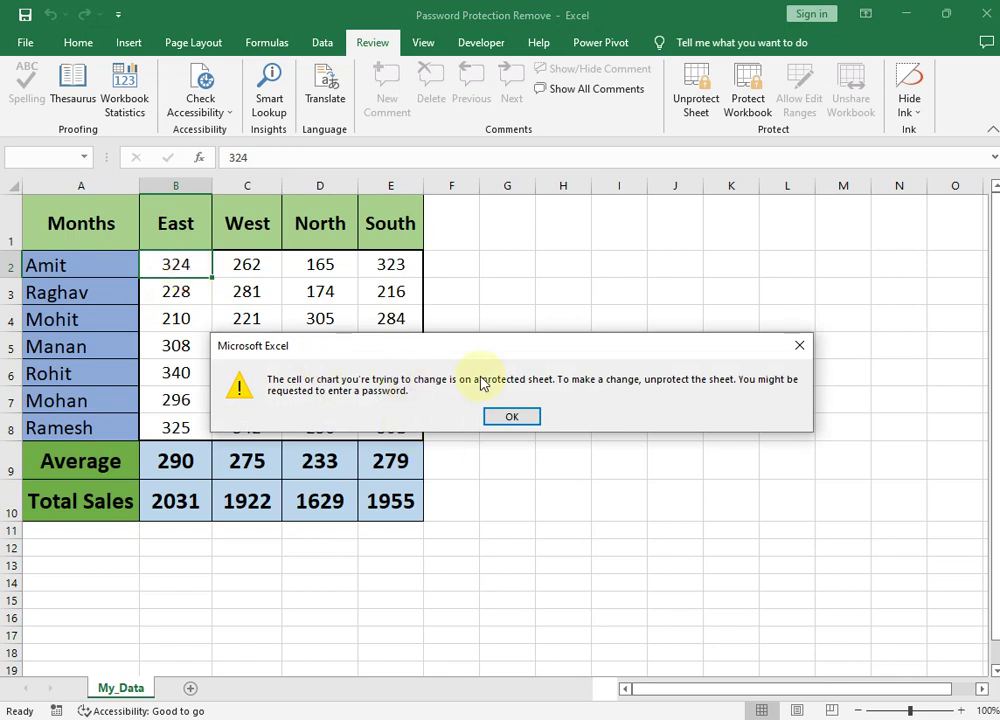
{"action": "left_click", "coordinate": [512, 417]}
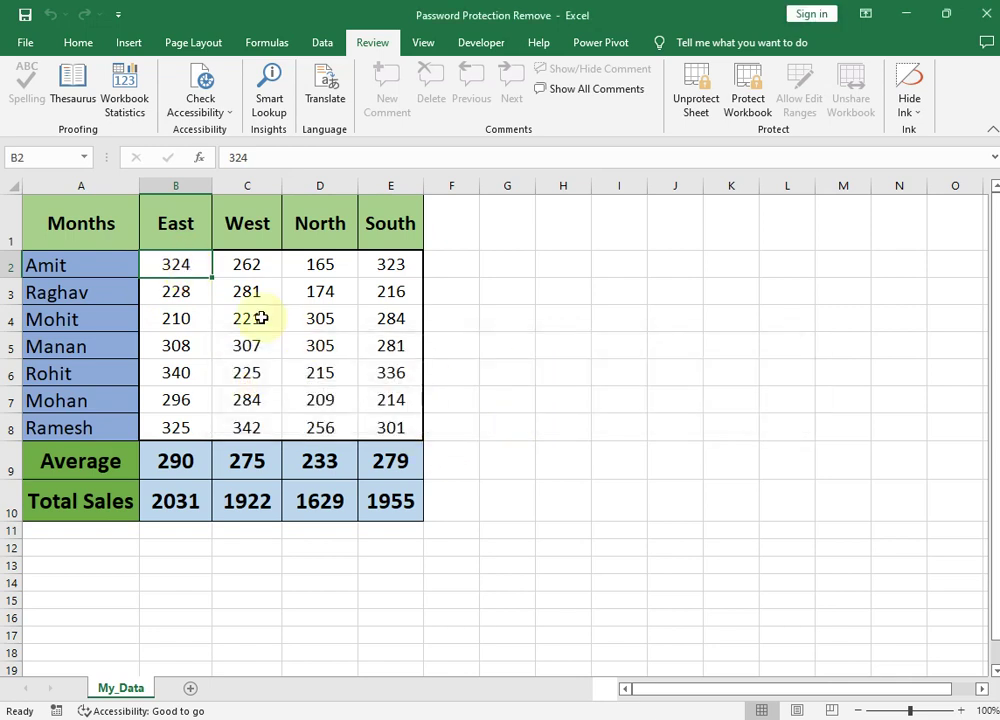
{"action": "left_click_drag", "start_coordinate": [183, 268], "coordinate": [187, 462]}
{"action": "left_click", "coordinate": [236, 372]}
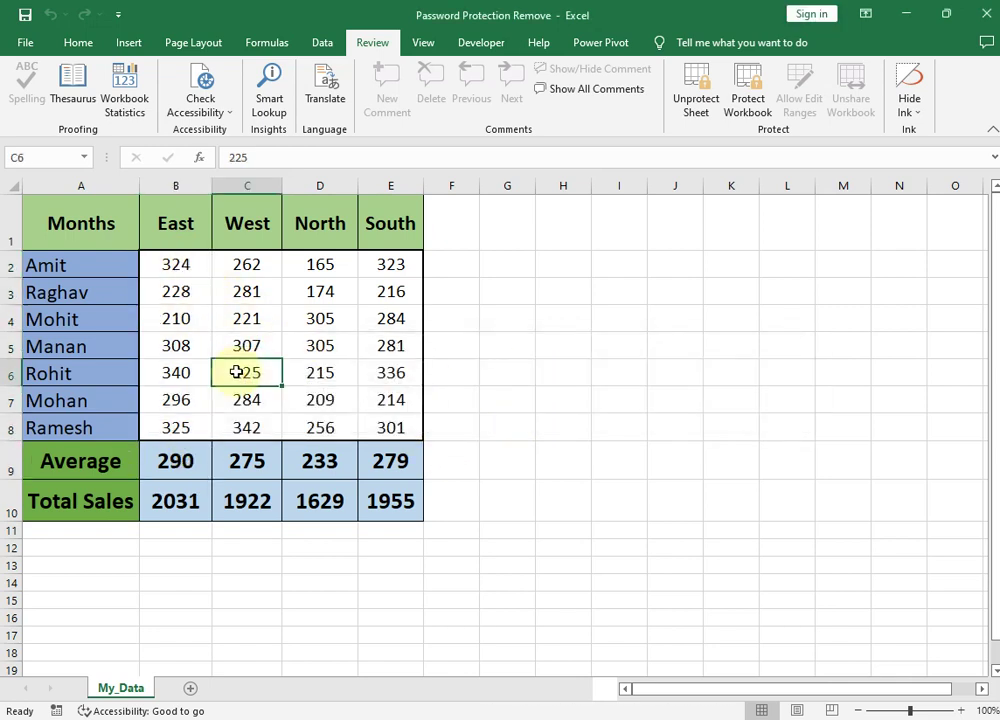
{"action": "left_click", "coordinate": [184, 267]}
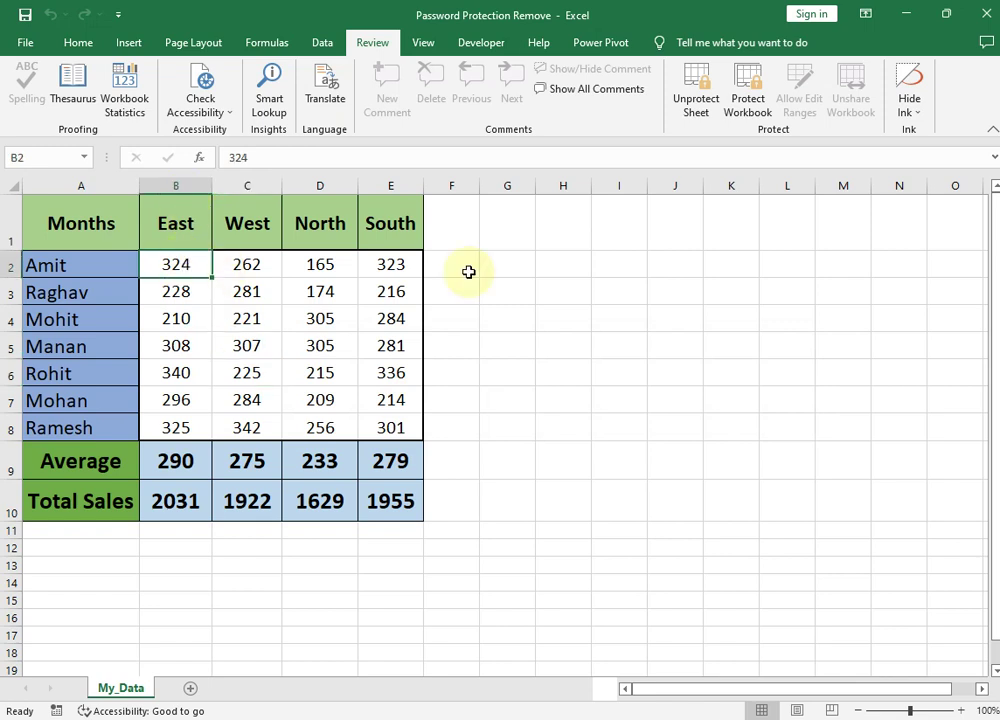
{"action": "left_click", "coordinate": [527, 284]}
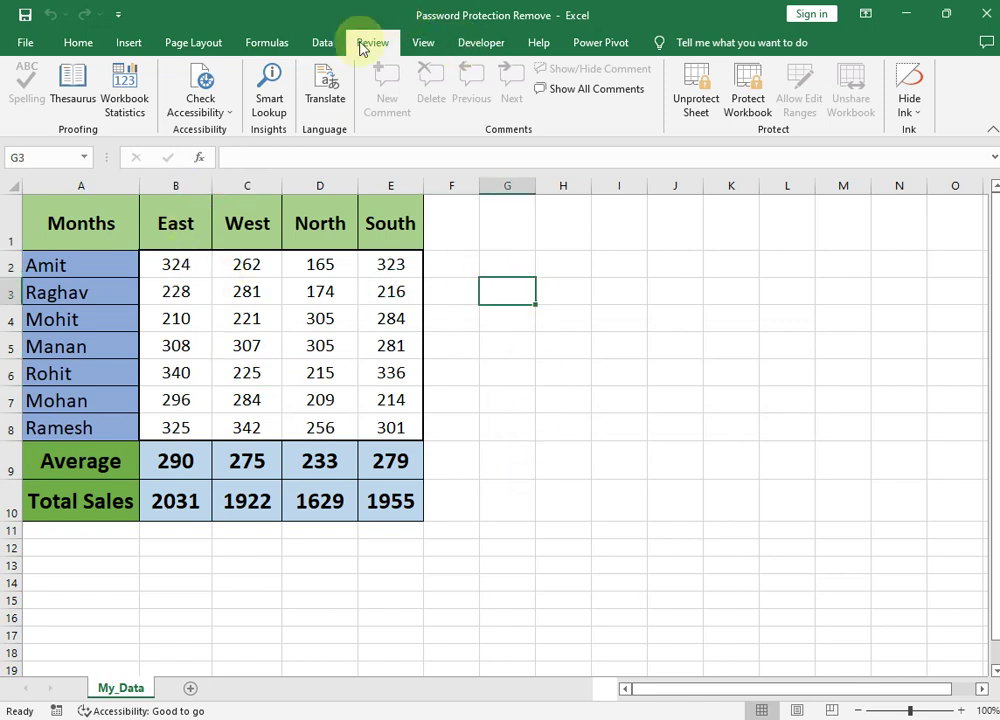
Cancel the Unprotect Sheet password prompt and close Excel with the sheet still protected
{"action": "left_click", "coordinate": [696, 92]}
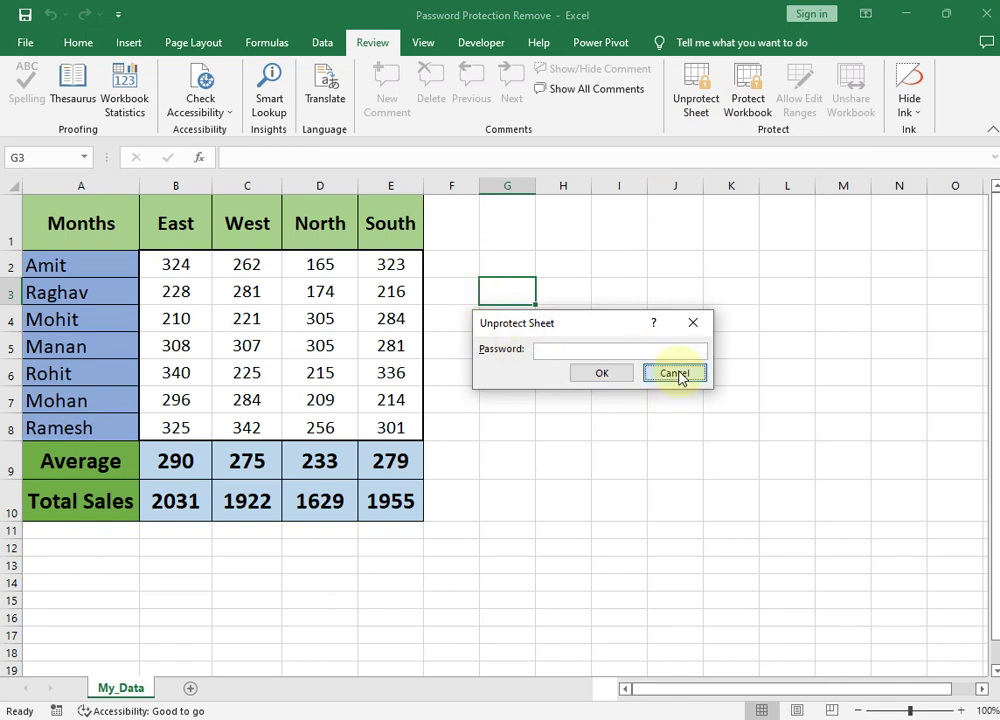
{"action": "left_click", "coordinate": [676, 374]}
{"action": "left_click", "coordinate": [508, 458]}
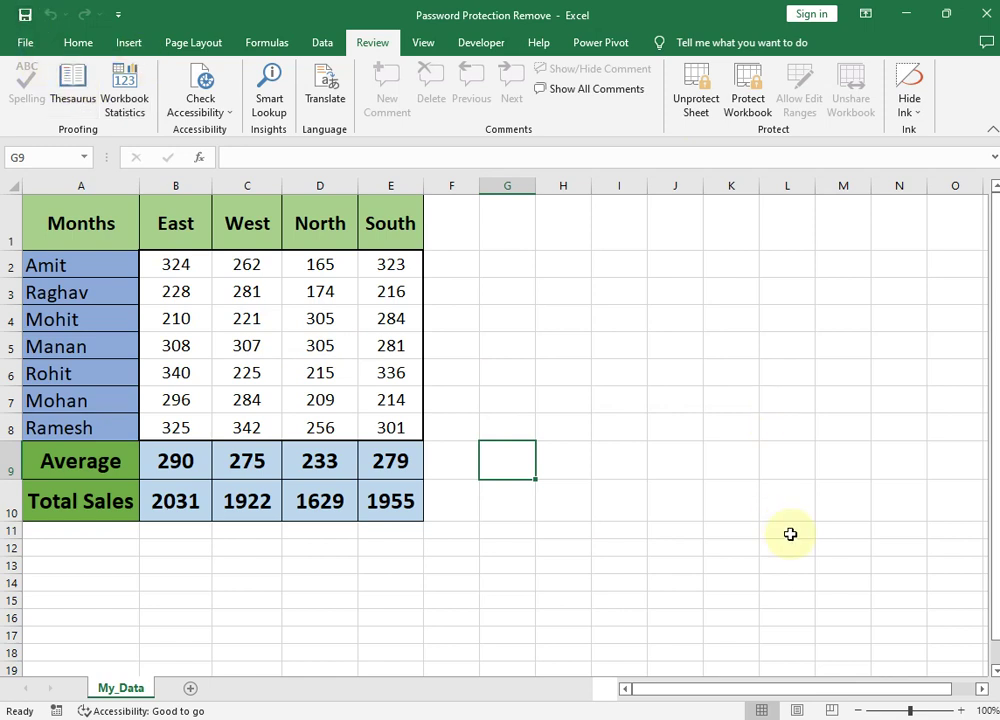
{"action": "left_click", "coordinate": [731, 460]}
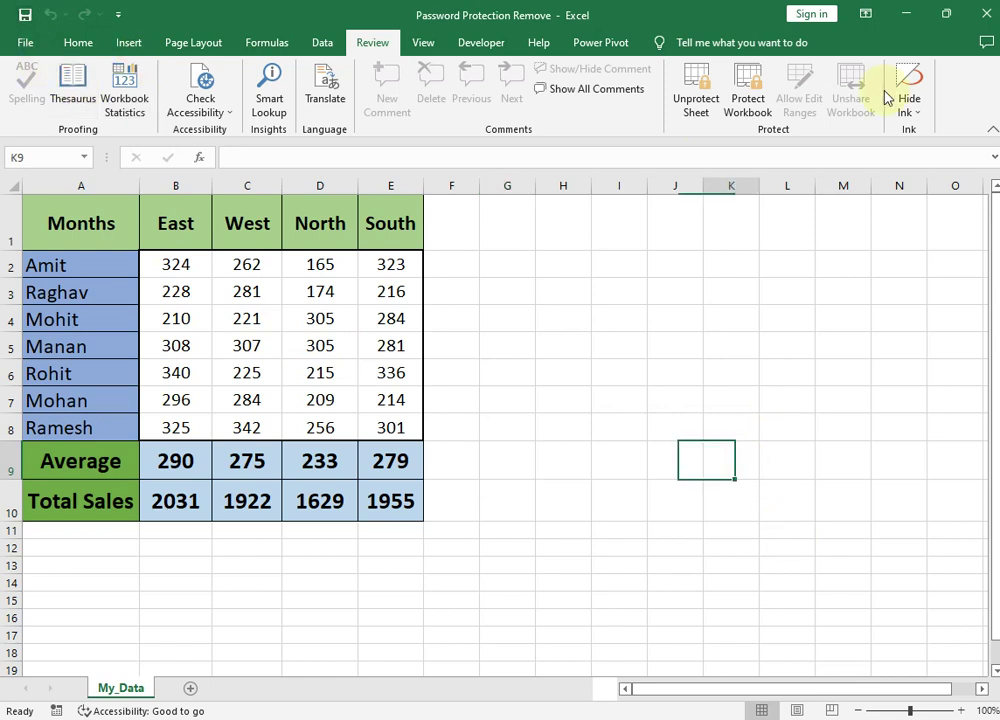
{"action": "left_click", "coordinate": [986, 20]}
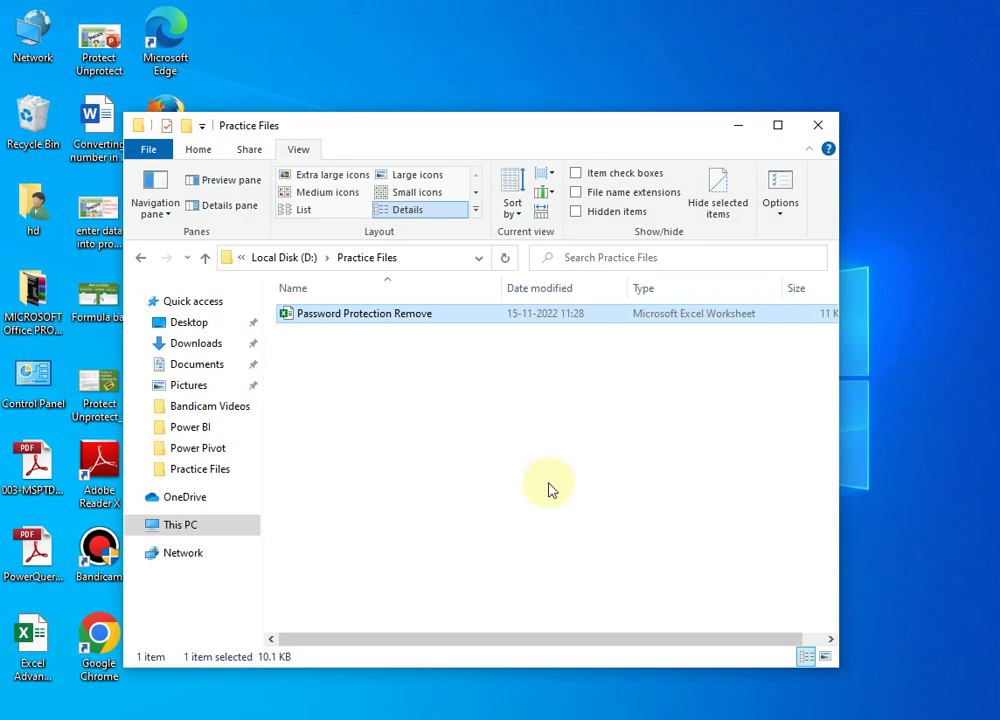
Turn on file name extensions so the workbook shows as Password Protection Remove.xlsx
{"action": "left_click", "coordinate": [548, 490]}
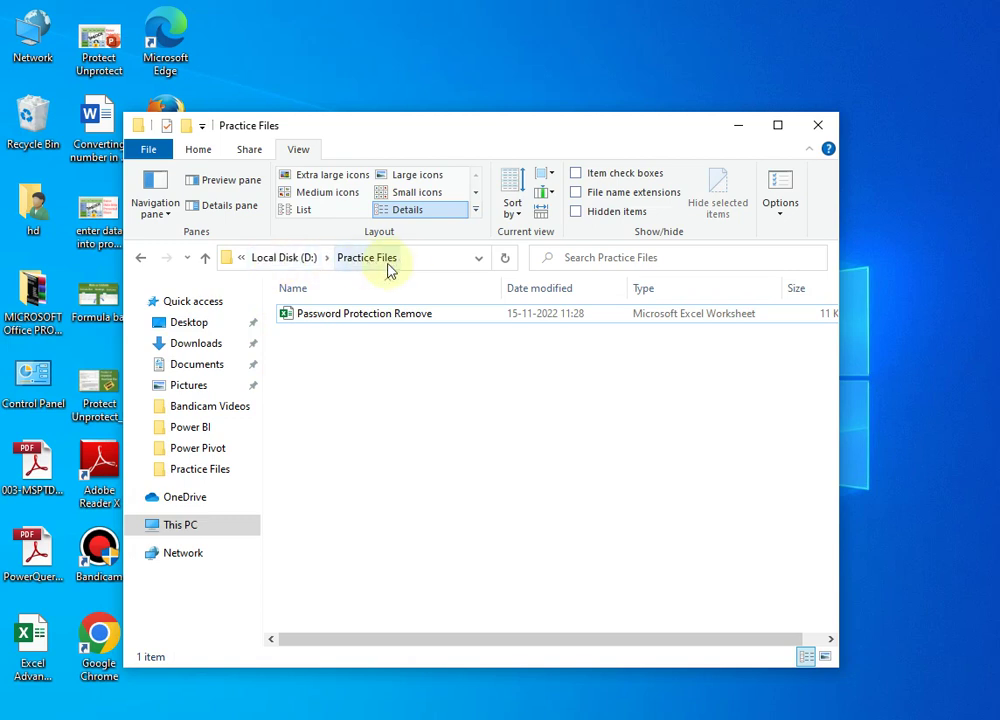
{"action": "left_click", "coordinate": [378, 318]}
{"action": "left_click", "coordinate": [379, 475]}
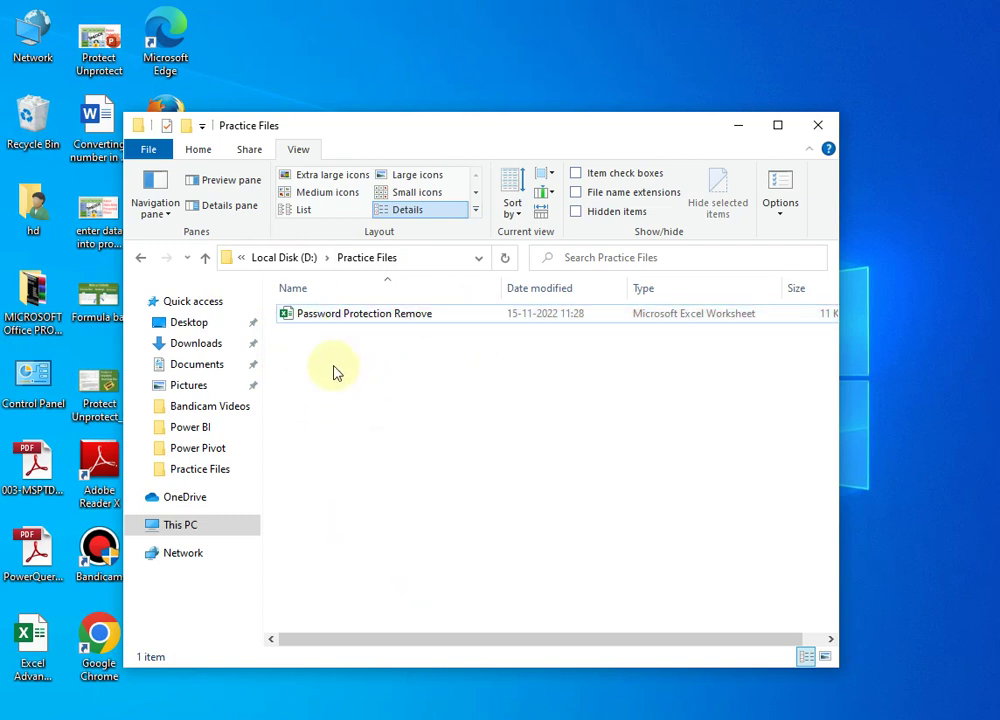
{"action": "left_click", "coordinate": [289, 320]}
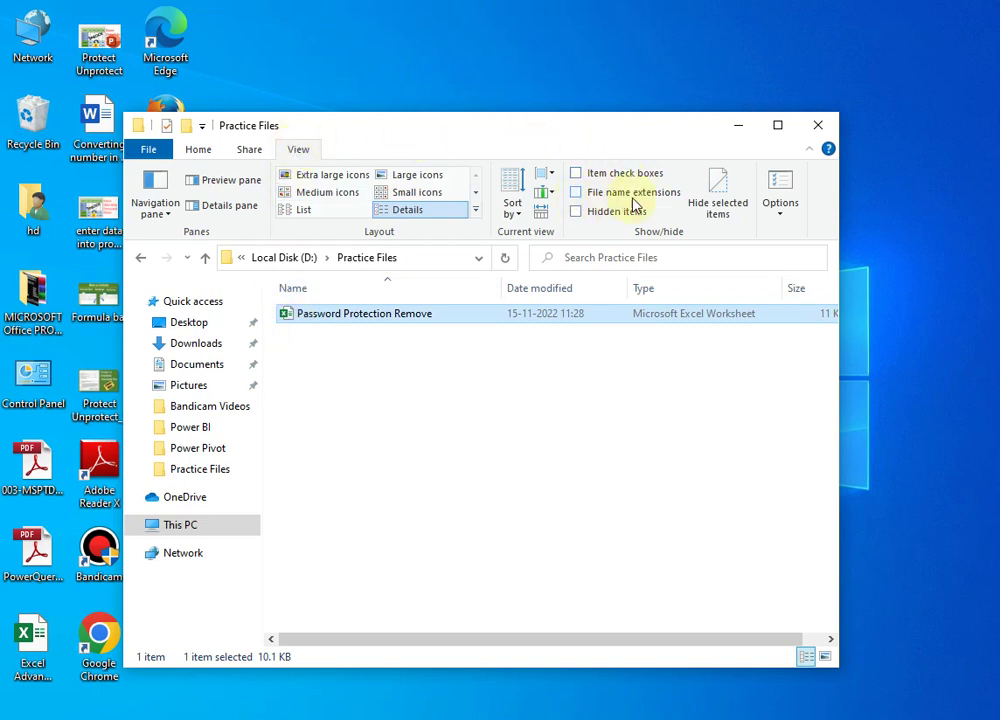
{"action": "left_click", "coordinate": [578, 194]}
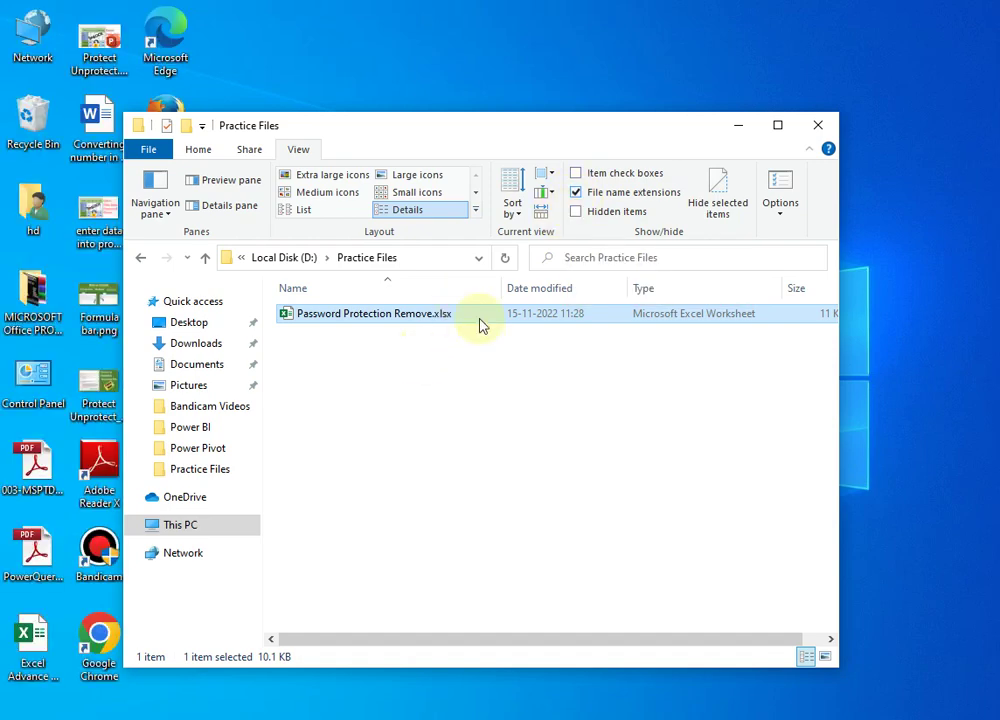
{"action": "left_click", "coordinate": [400, 444]}
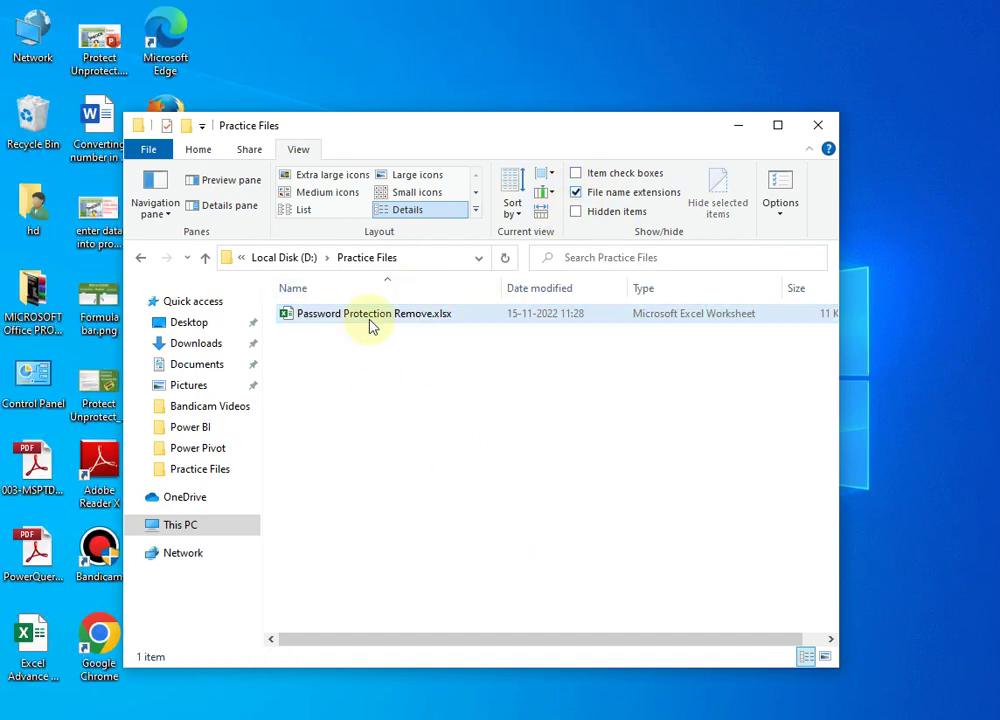
{"action": "left_click", "coordinate": [368, 318]}
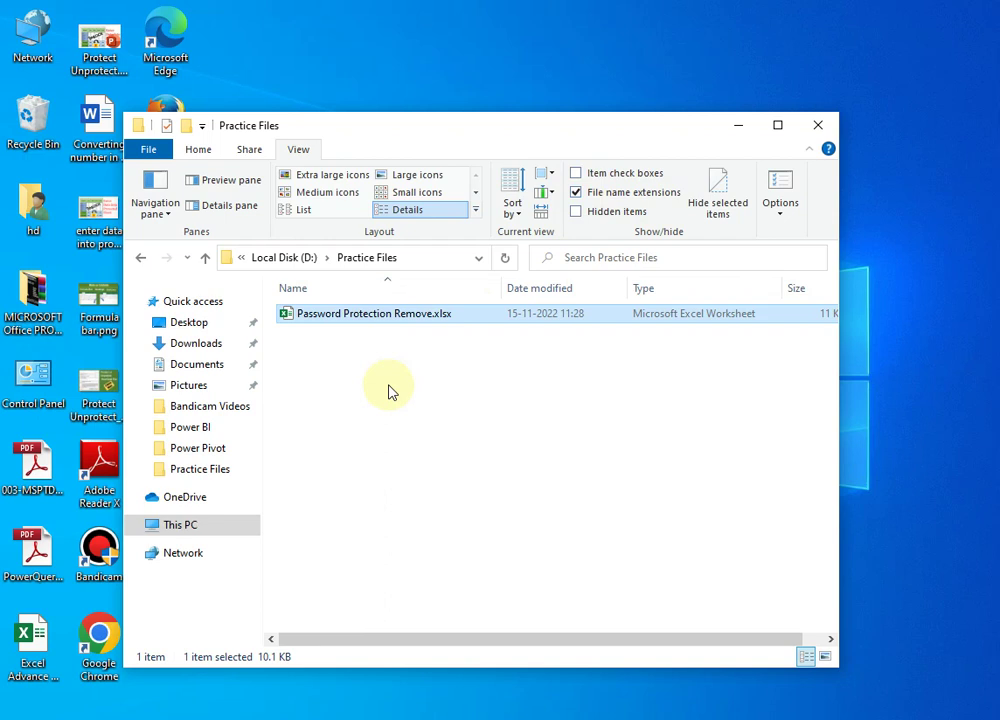
{"action": "left_click", "coordinate": [440, 452]}
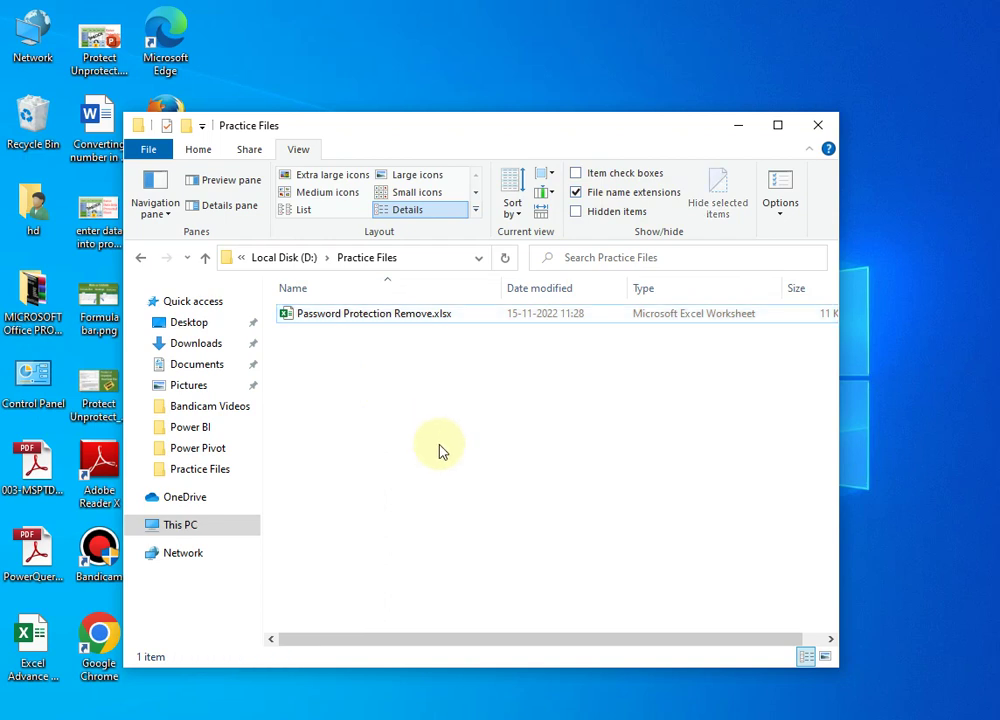
Paste a duplicate workbook, Password Protection Remove - Copy.xlsx, into the Practice Files folder
{"action": "key", "text": "ctrl+v"}
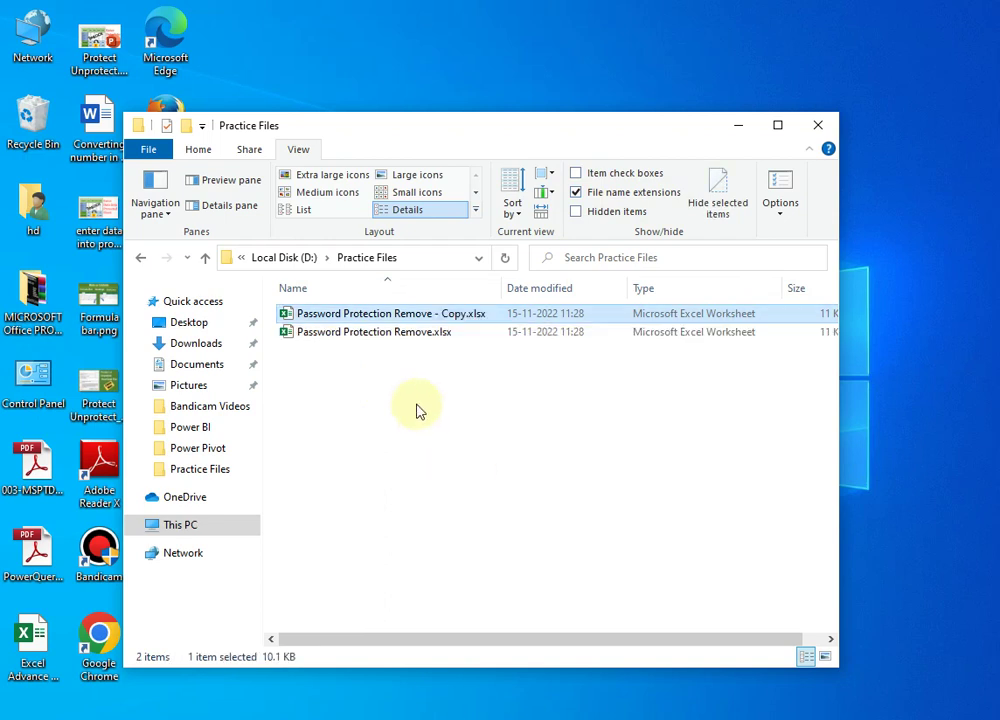
{"action": "left_click", "coordinate": [418, 410]}
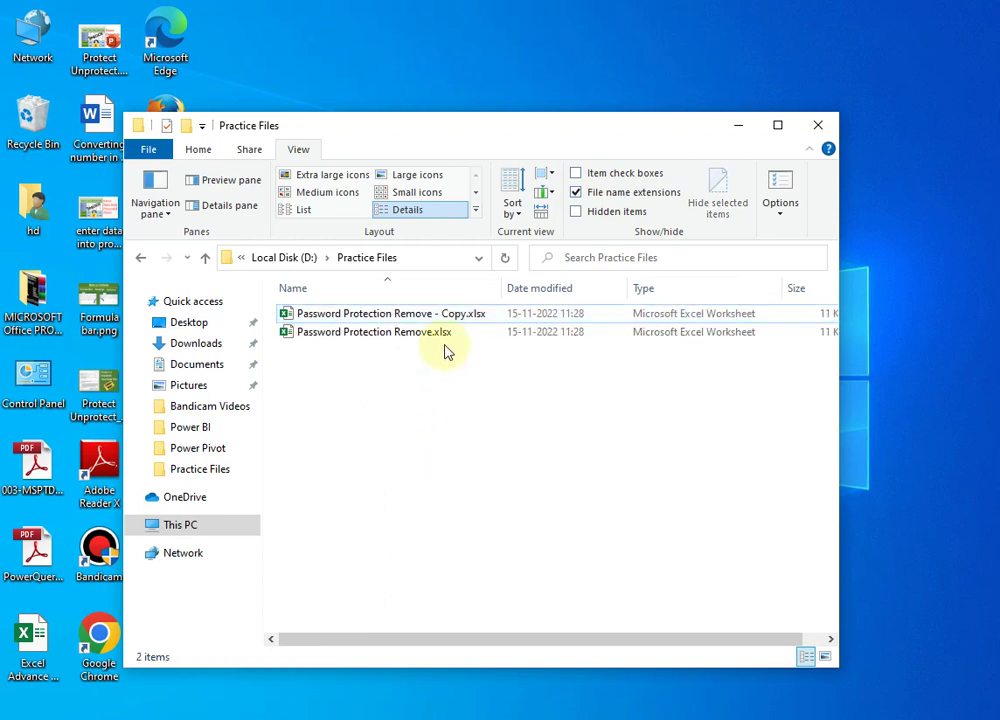
{"action": "left_click", "coordinate": [372, 334]}
{"action": "left_click", "coordinate": [408, 428]}
{"action": "left_click", "coordinate": [386, 318]}
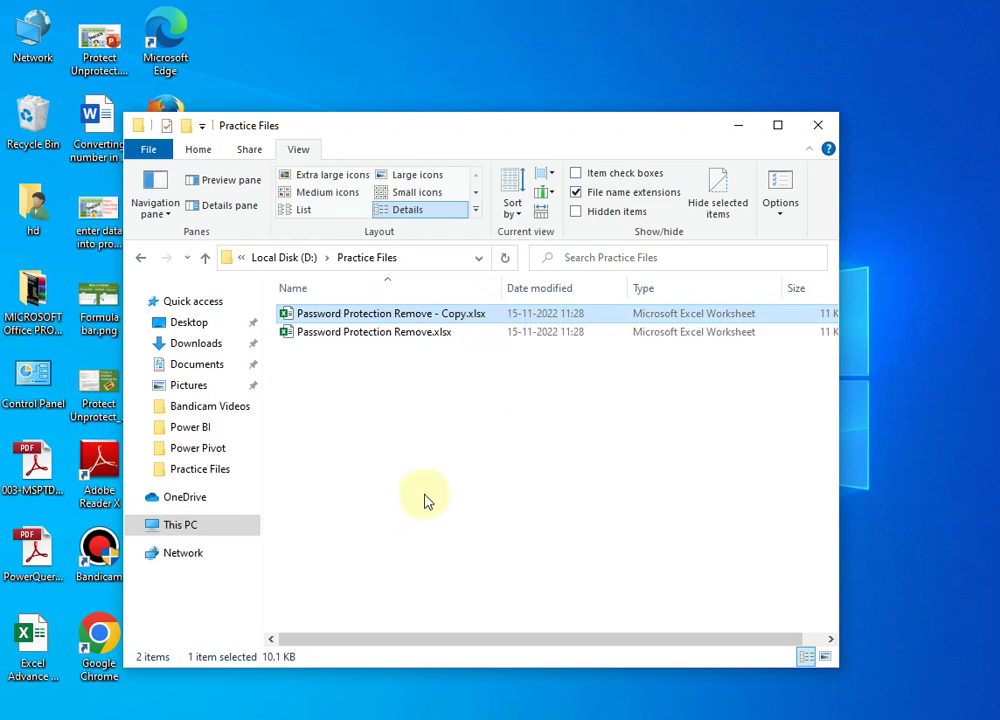
{"action": "left_click", "coordinate": [490, 366]}
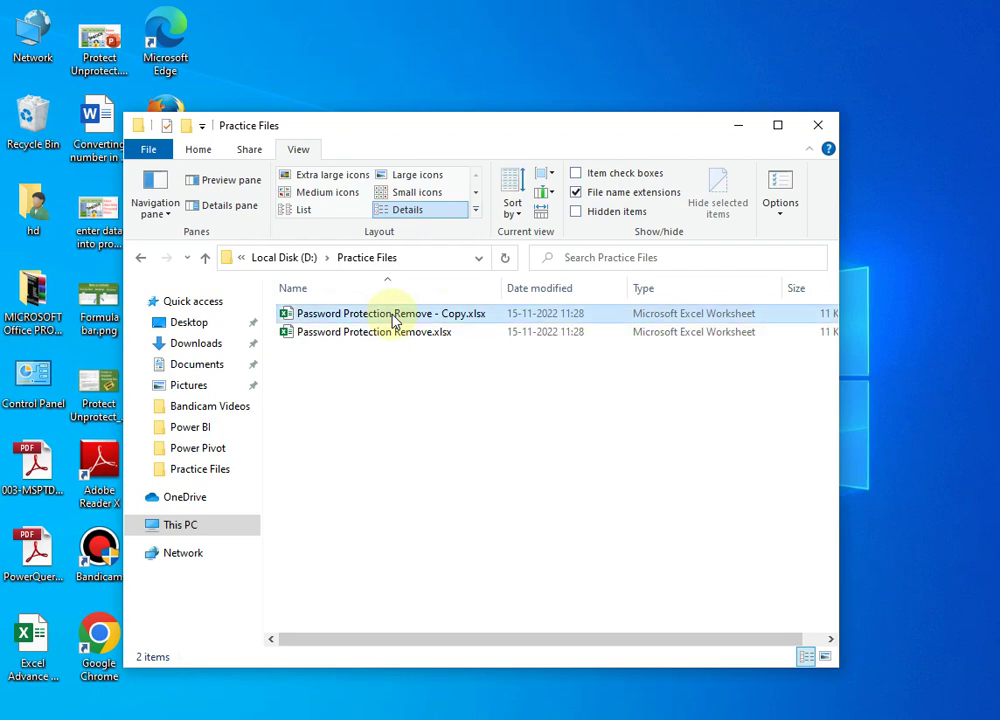
Rename the copy's extension to Password Protection Remove - Copy.zip, accepting the extension-change warning
{"action": "left_click", "coordinate": [400, 318]}
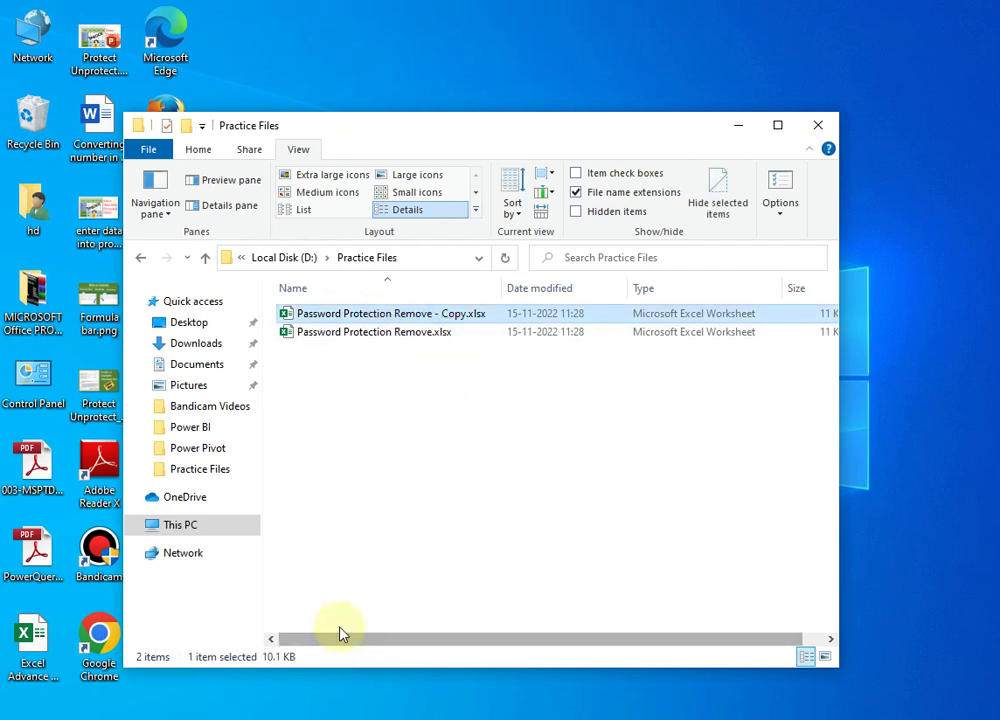
{"action": "key", "text": "F2"}
{"action": "key", "text": "Escape"}
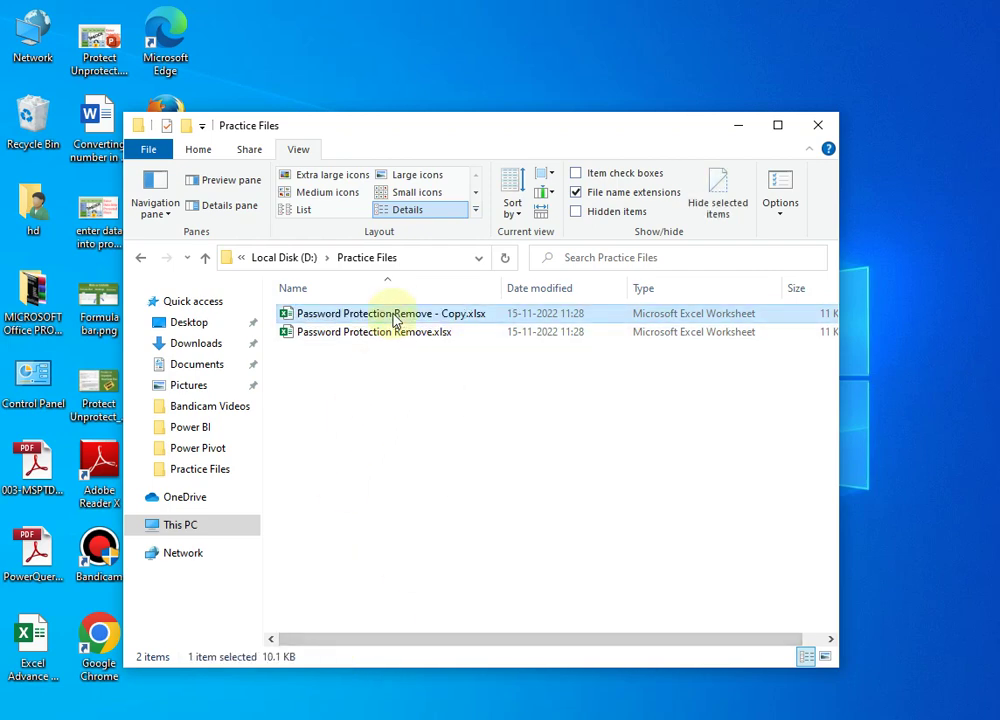
{"action": "right_click", "coordinate": [396, 318]}
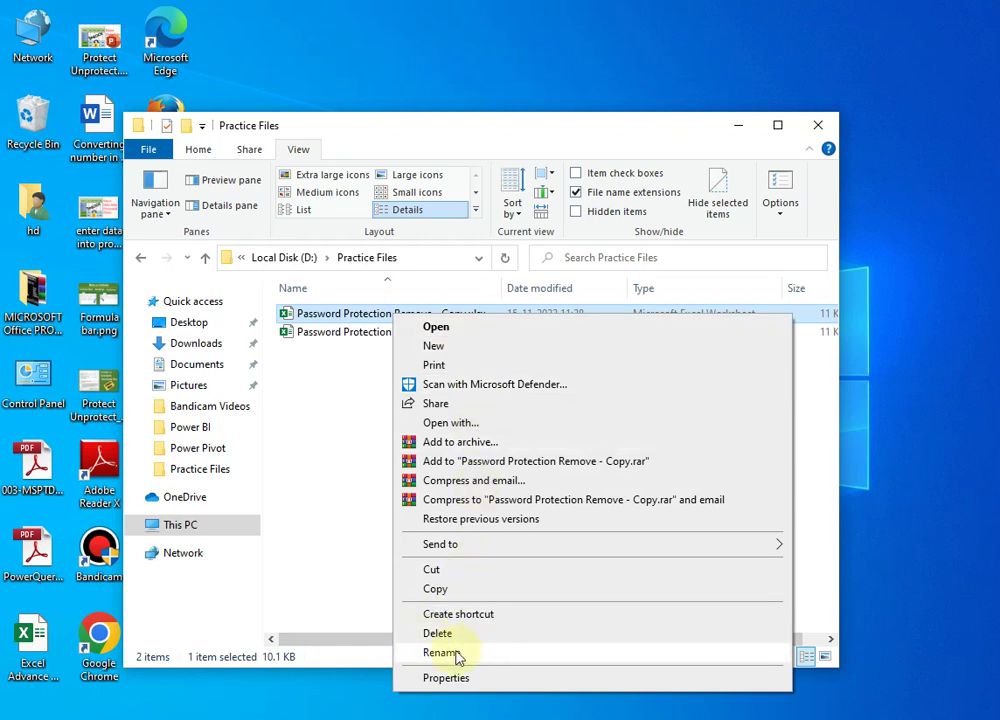
{"action": "left_click", "coordinate": [360, 556]}
{"action": "left_click", "coordinate": [364, 316]}
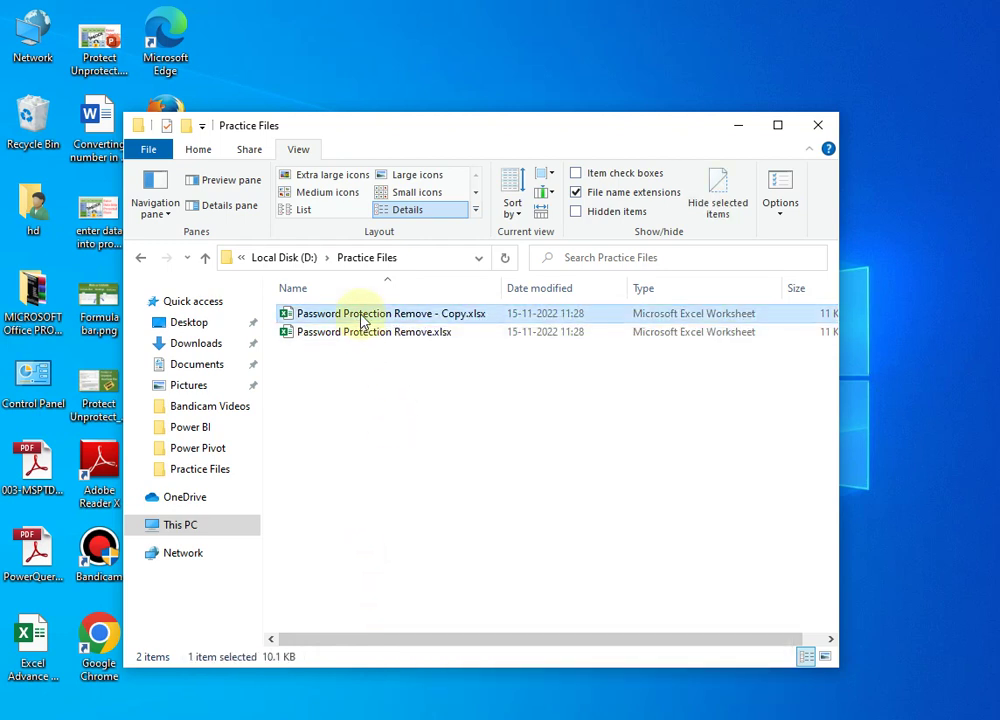
{"action": "left_click", "coordinate": [199, 152]}
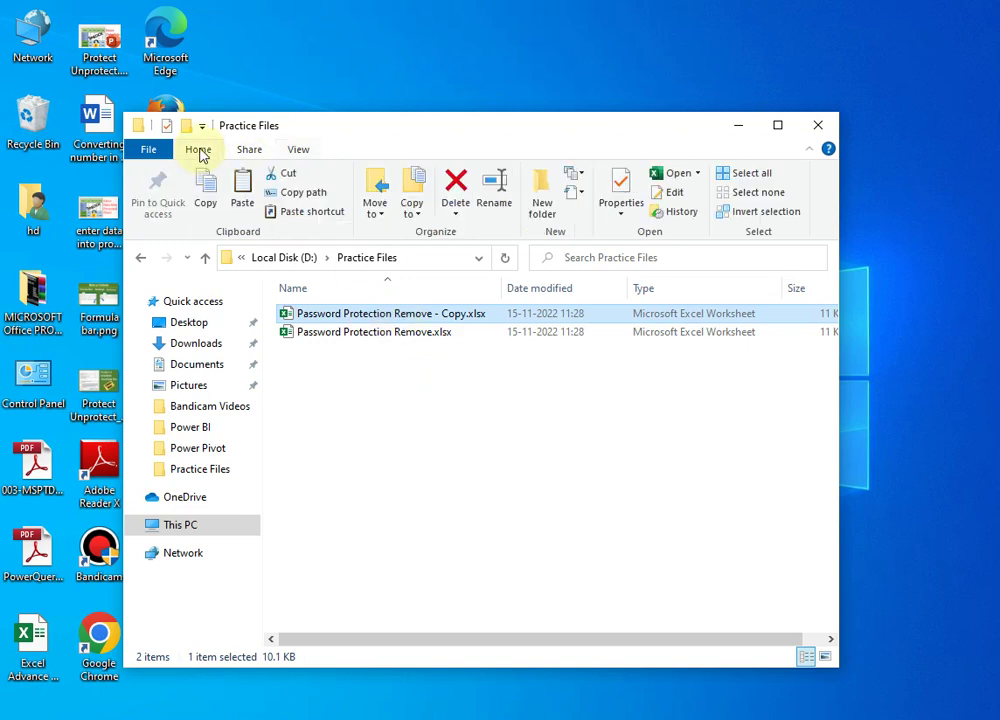
{"action": "left_click", "coordinate": [495, 193]}
{"action": "key", "text": "End"}
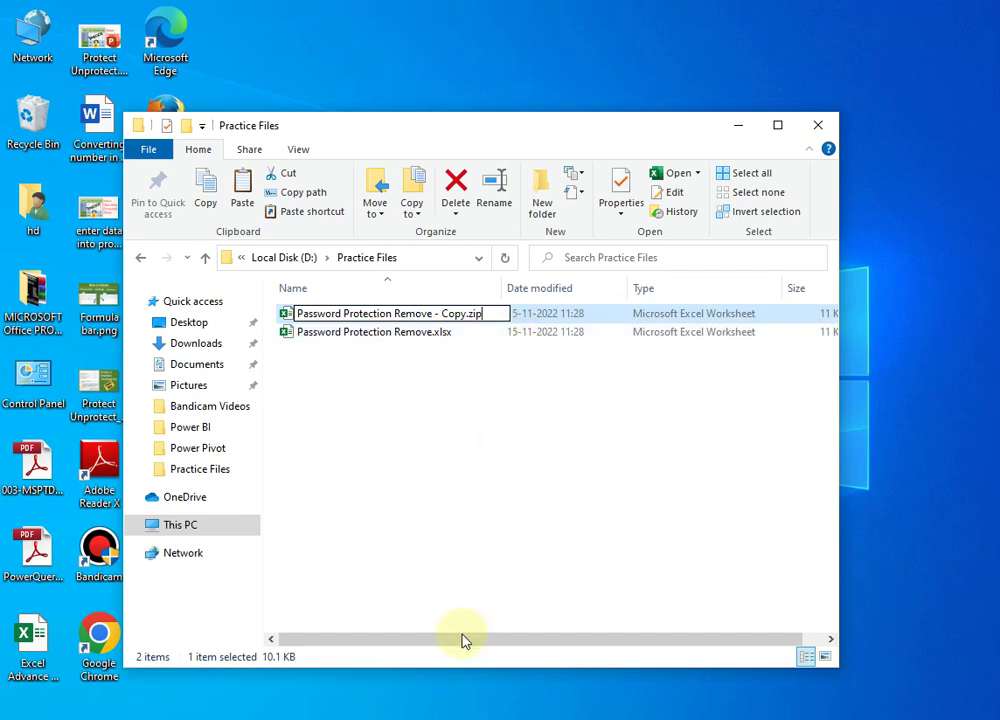
{"action": "left_click", "coordinate": [563, 502]}
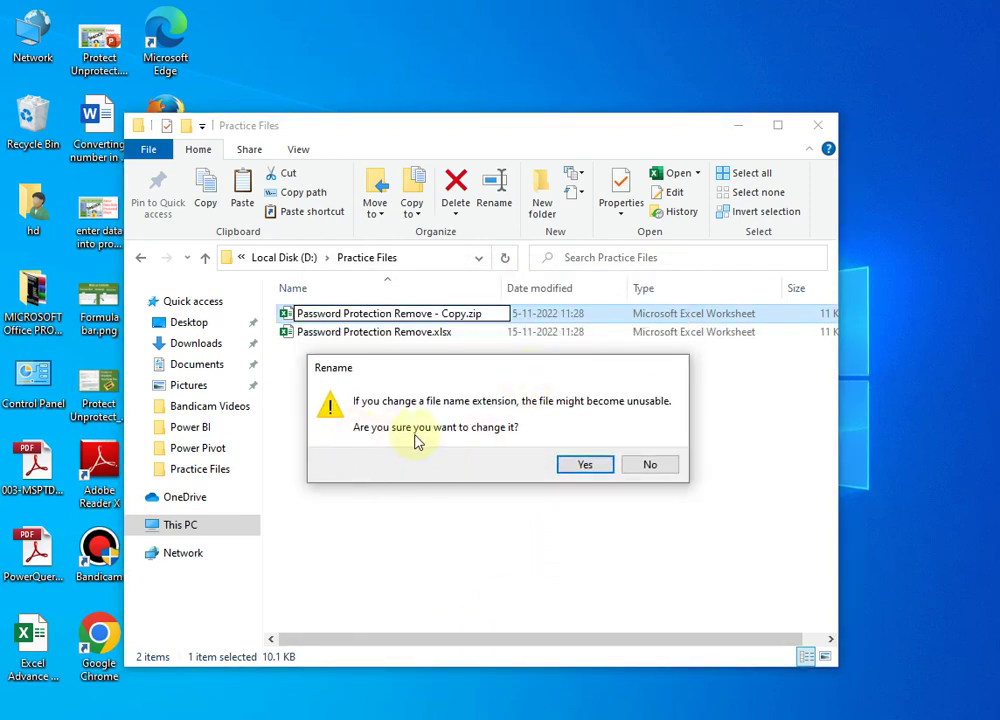
{"action": "left_click", "coordinate": [583, 466]}
{"action": "left_click", "coordinate": [581, 468]}
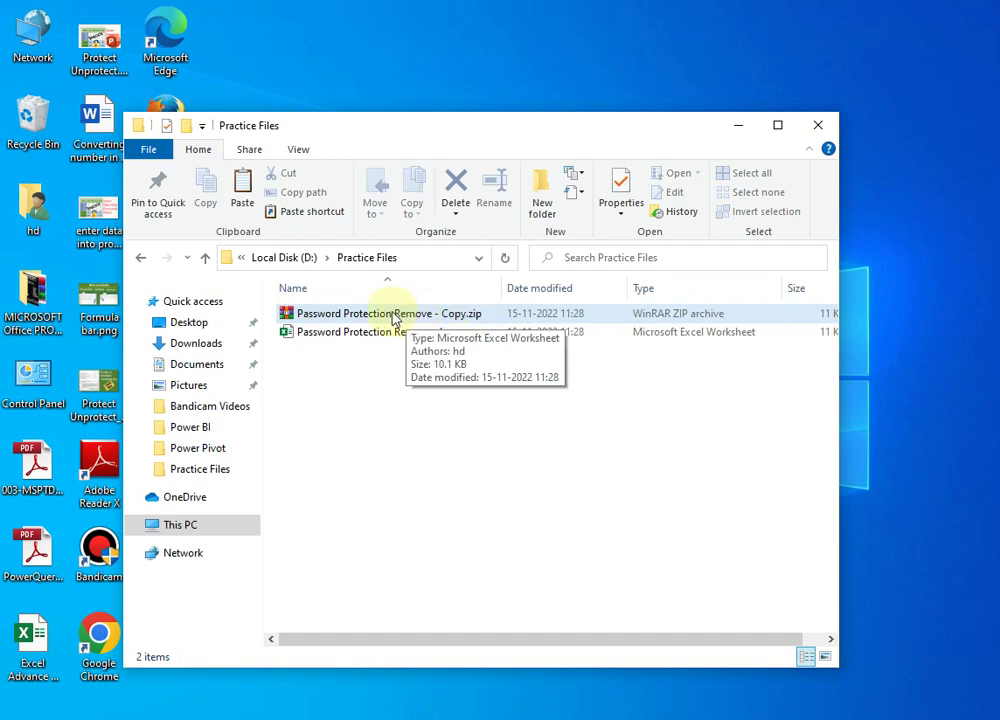
Open Password Protection Remove - Copy.zip in WinRAR beside the Practice Files window
{"action": "left_click", "coordinate": [395, 316]}
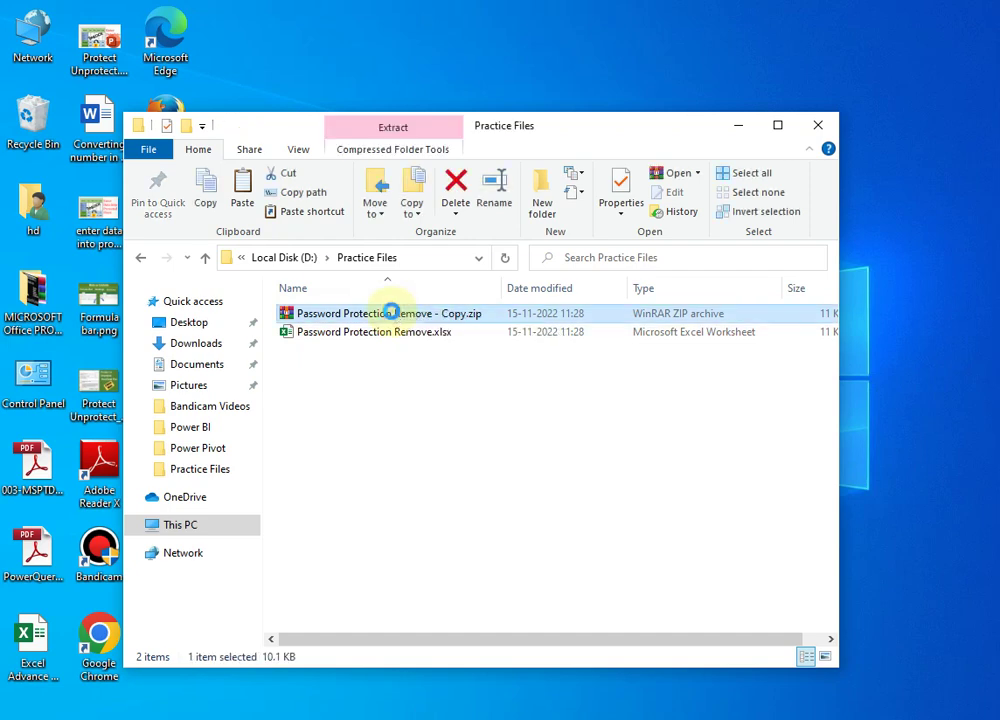
{"action": "double_click", "coordinate": [395, 316]}
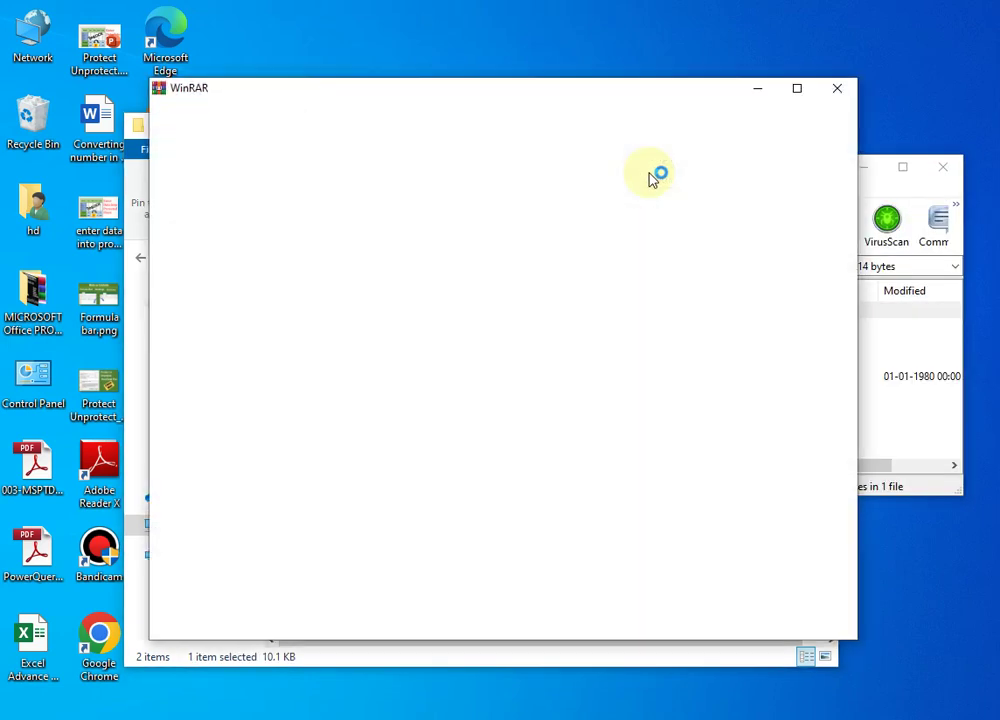
{"action": "left_click", "coordinate": [840, 99]}
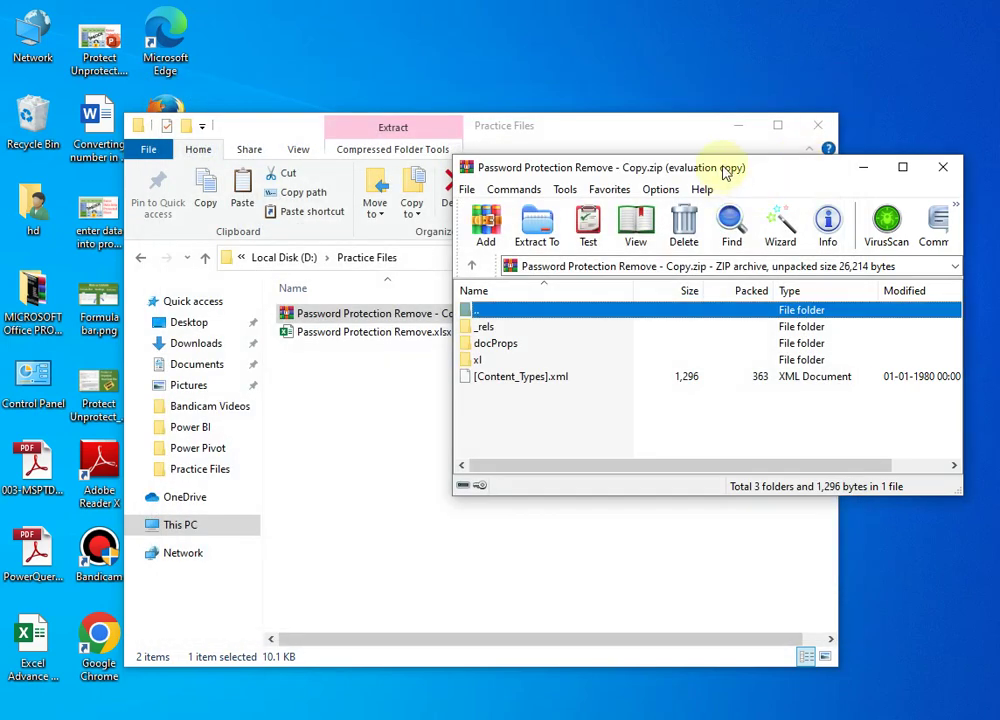
{"action": "left_click", "coordinate": [613, 133]}
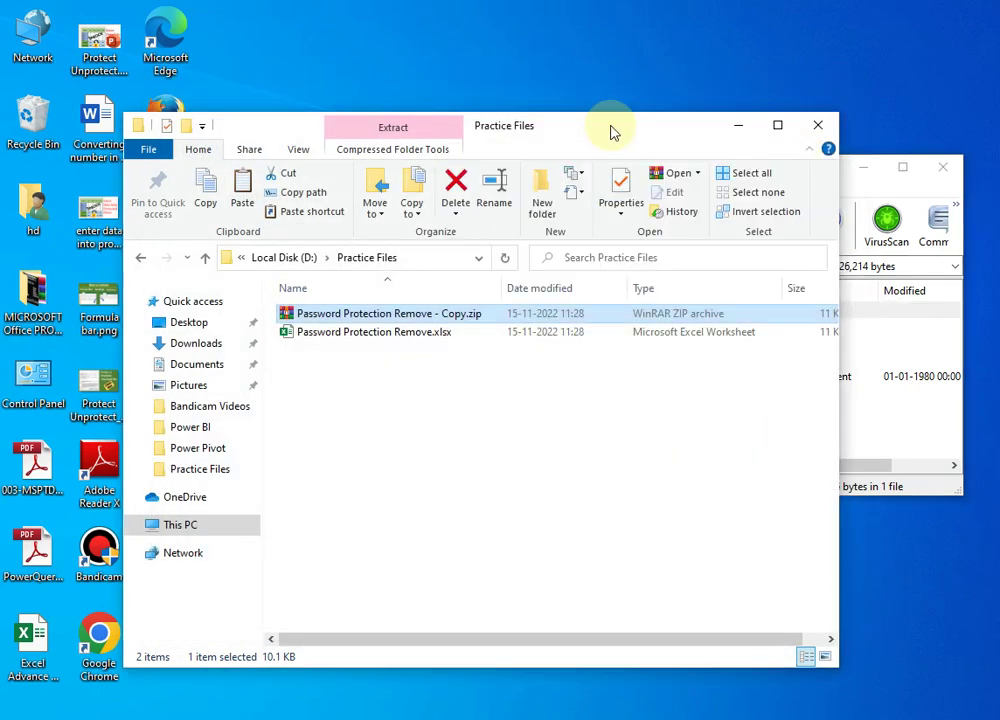
{"action": "left_click_drag", "start_coordinate": [613, 133], "coordinate": [554, 123]}
{"action": "left_click", "coordinate": [840, 400]}
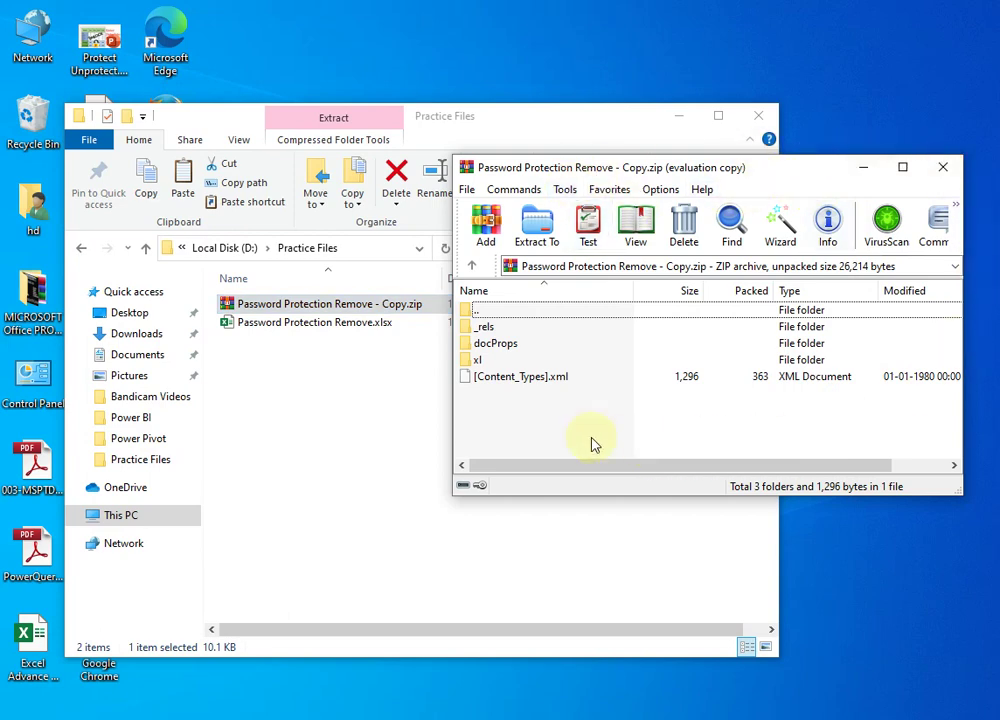
Extract sheet1.xml from the archive's xl\worksheets folder into Practice Files
{"action": "left_click", "coordinate": [478, 362]}
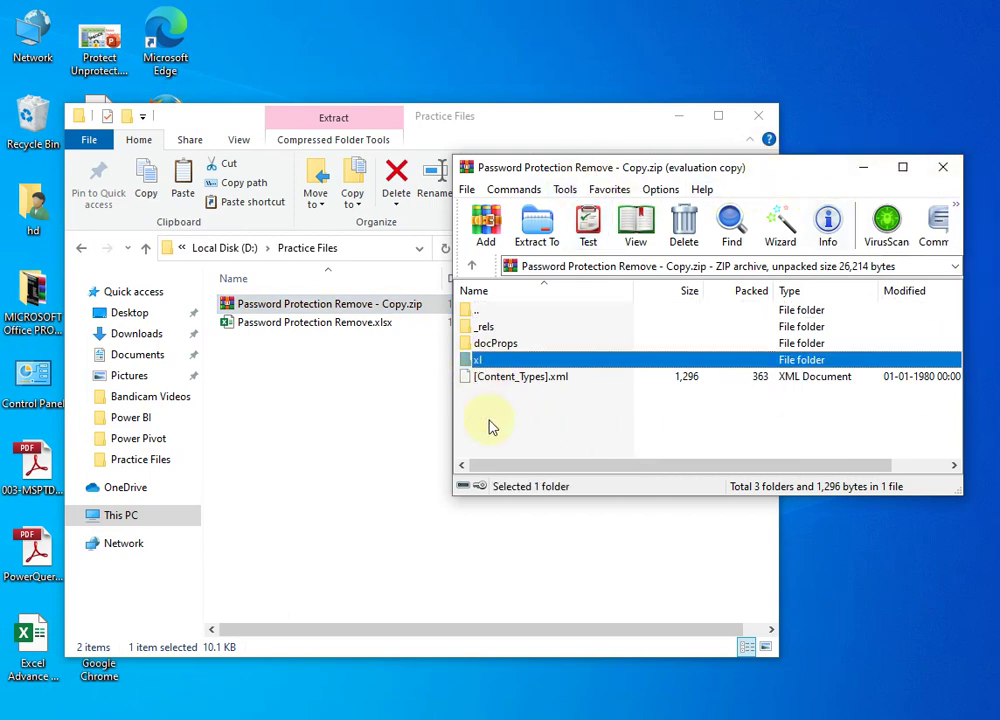
{"action": "double_click", "coordinate": [479, 364]}
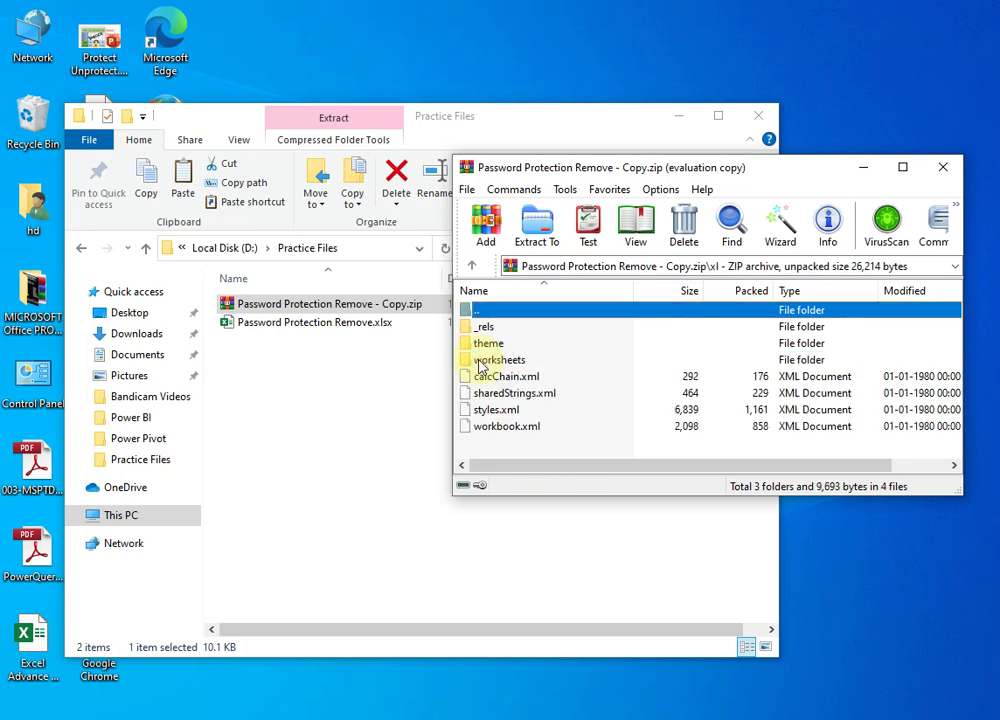
{"action": "left_click", "coordinate": [517, 363]}
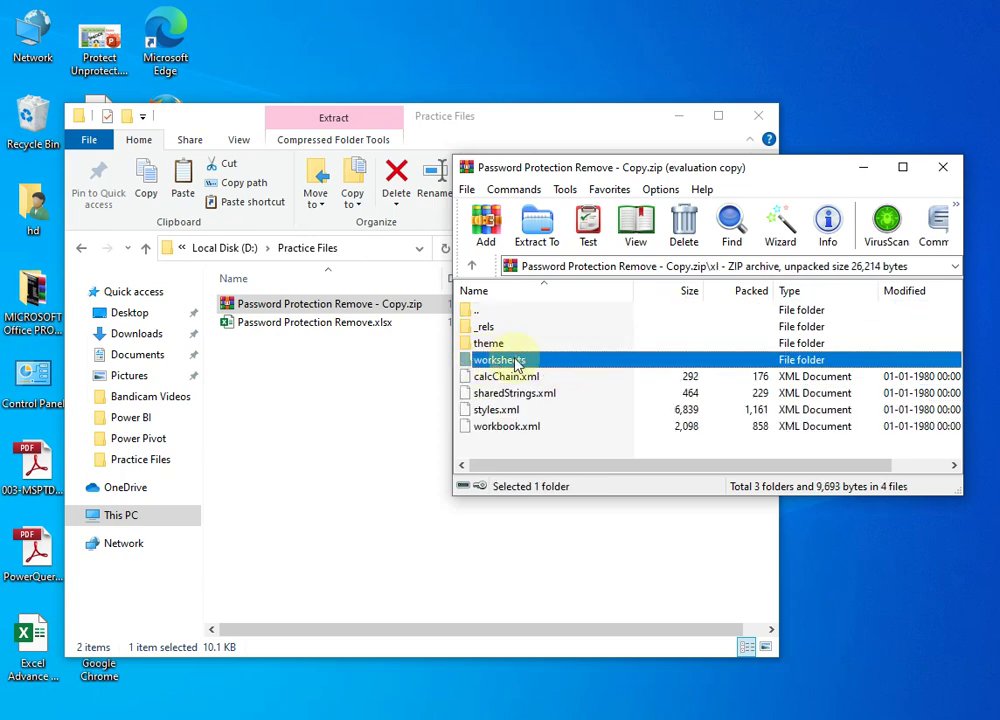
{"action": "double_click", "coordinate": [515, 362]}
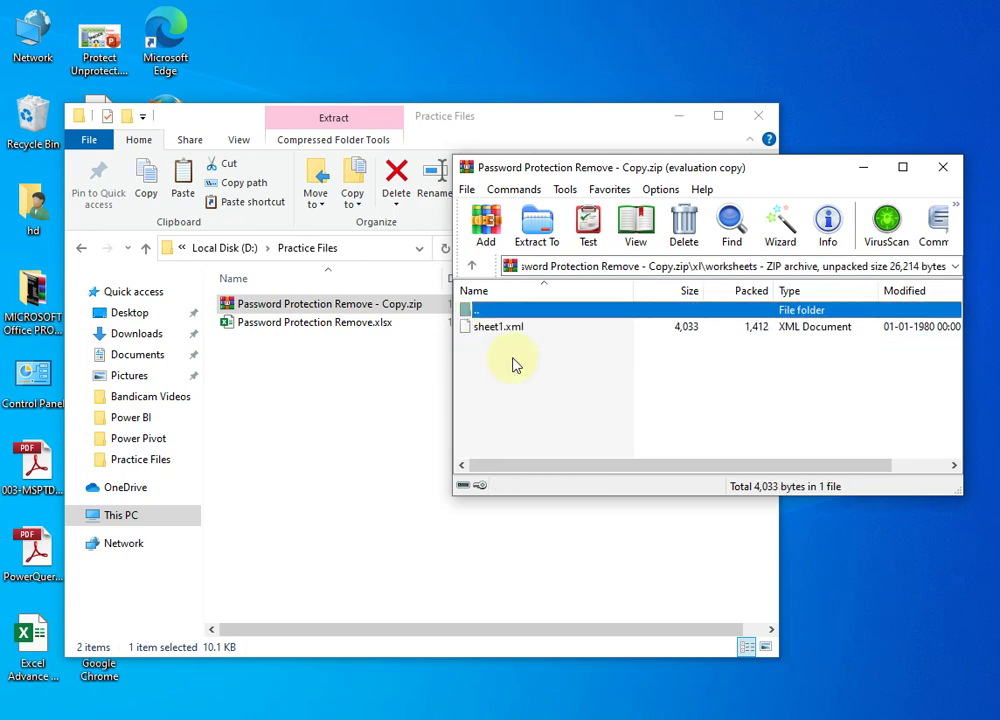
{"action": "left_click", "coordinate": [508, 354]}
{"action": "left_click", "coordinate": [505, 330]}
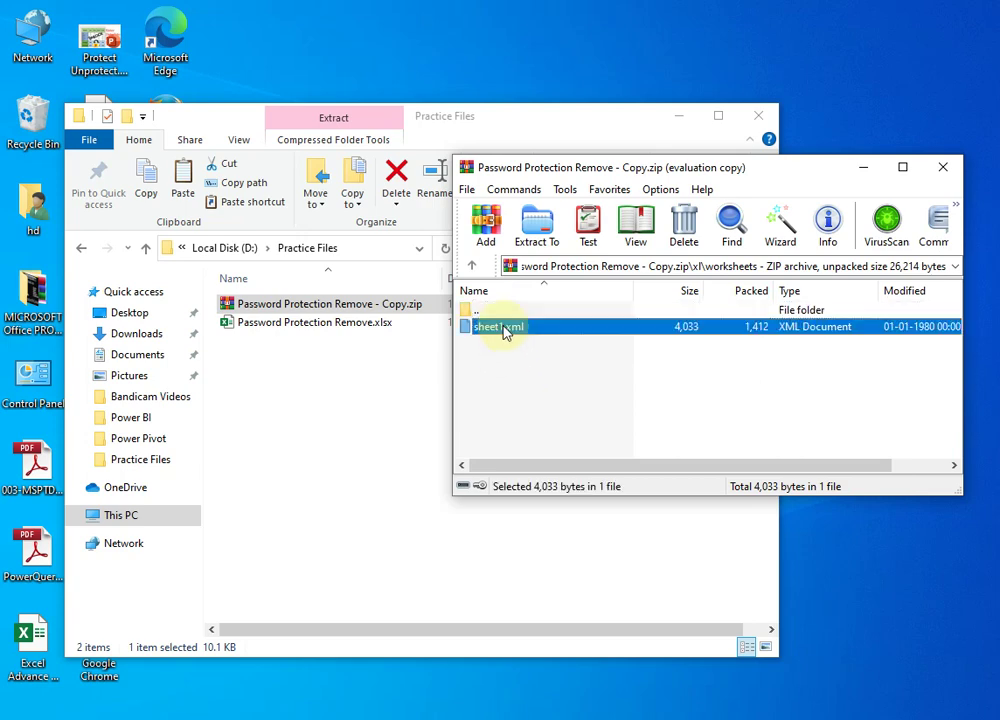
{"action": "left_click", "coordinate": [530, 401]}
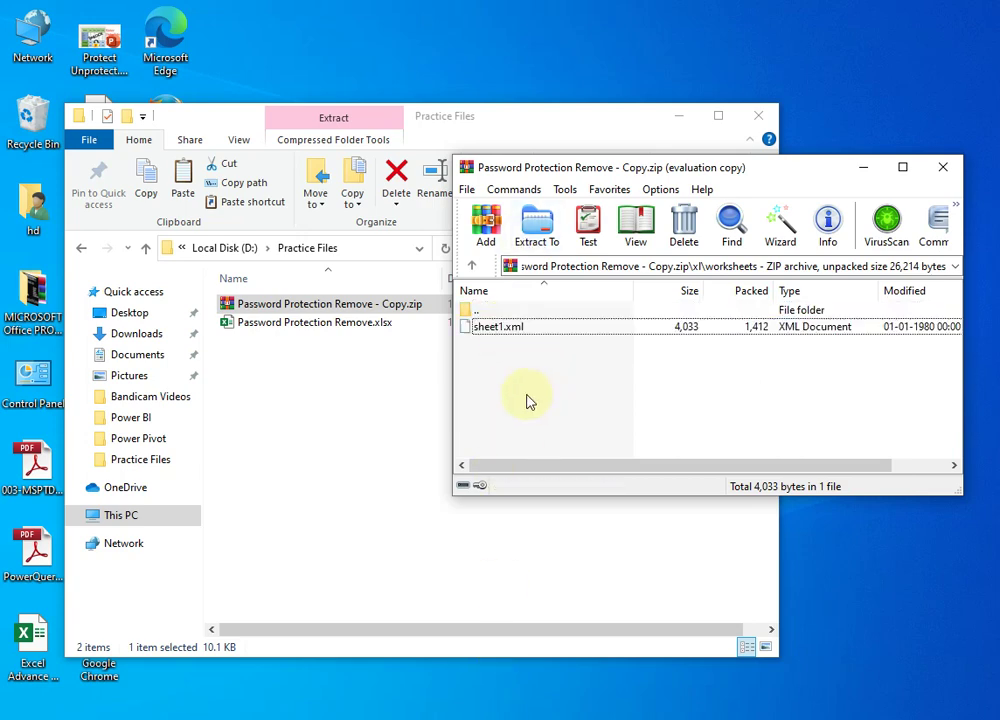
{"action": "left_click_drag", "start_coordinate": [519, 334], "coordinate": [307, 421]}
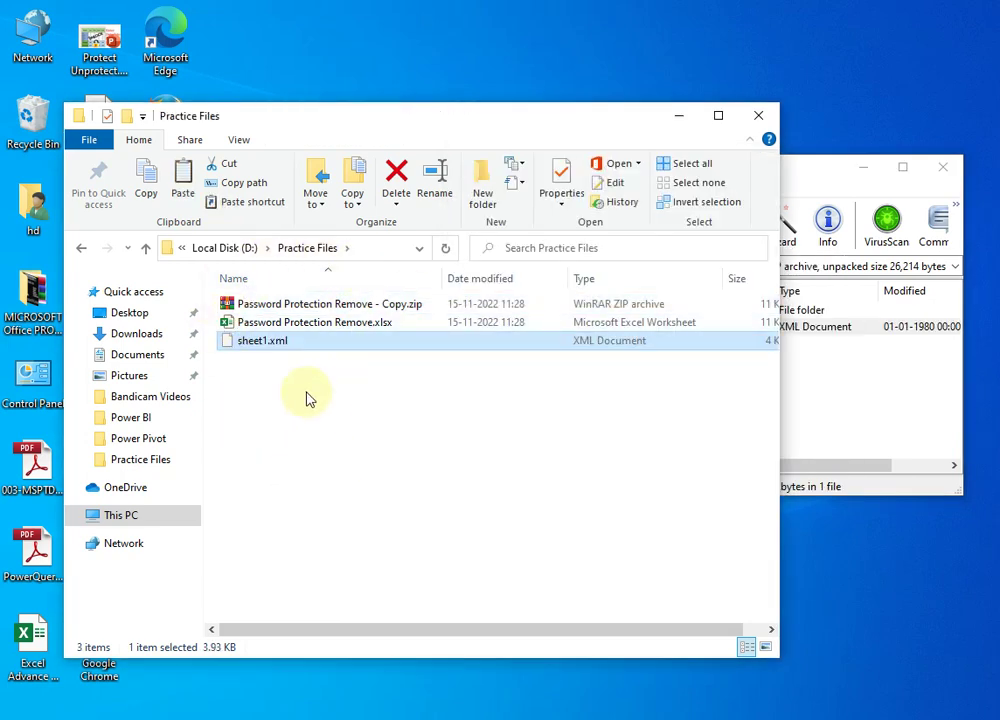
Show the Open with app list for the extracted sheet1.xml
{"action": "left_click", "coordinate": [272, 400]}
{"action": "left_click", "coordinate": [262, 348]}
{"action": "right_click", "coordinate": [258, 348]}
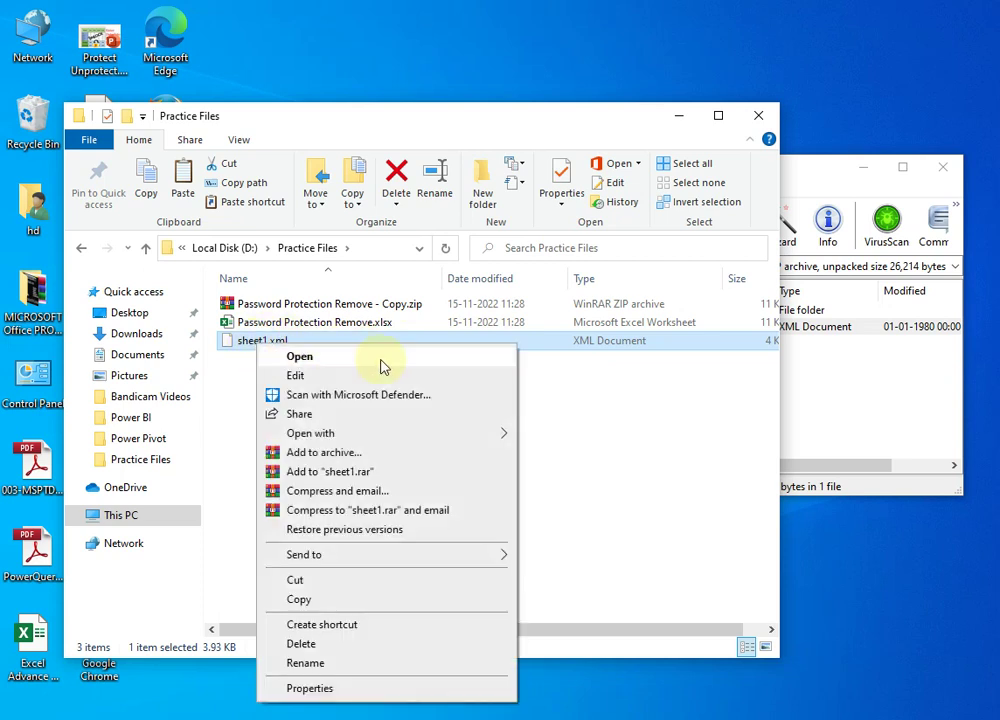
{"action": "mouse_move", "coordinate": [310, 440]}
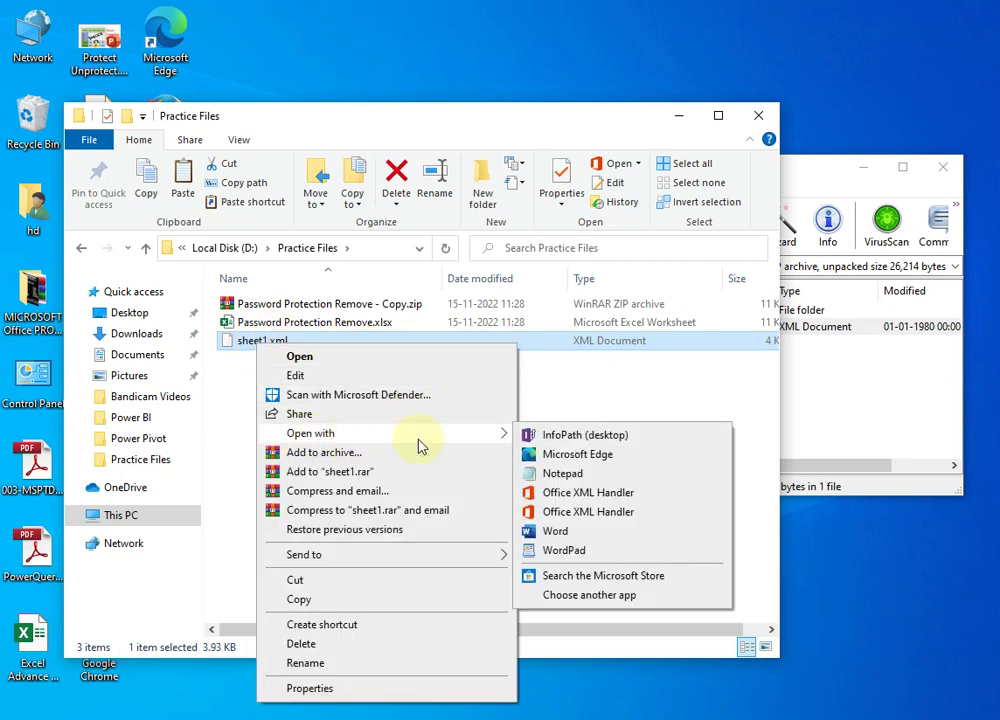
Open sheet1.xml in Notepad and scroll through its XML
{"action": "left_click", "coordinate": [607, 476]}
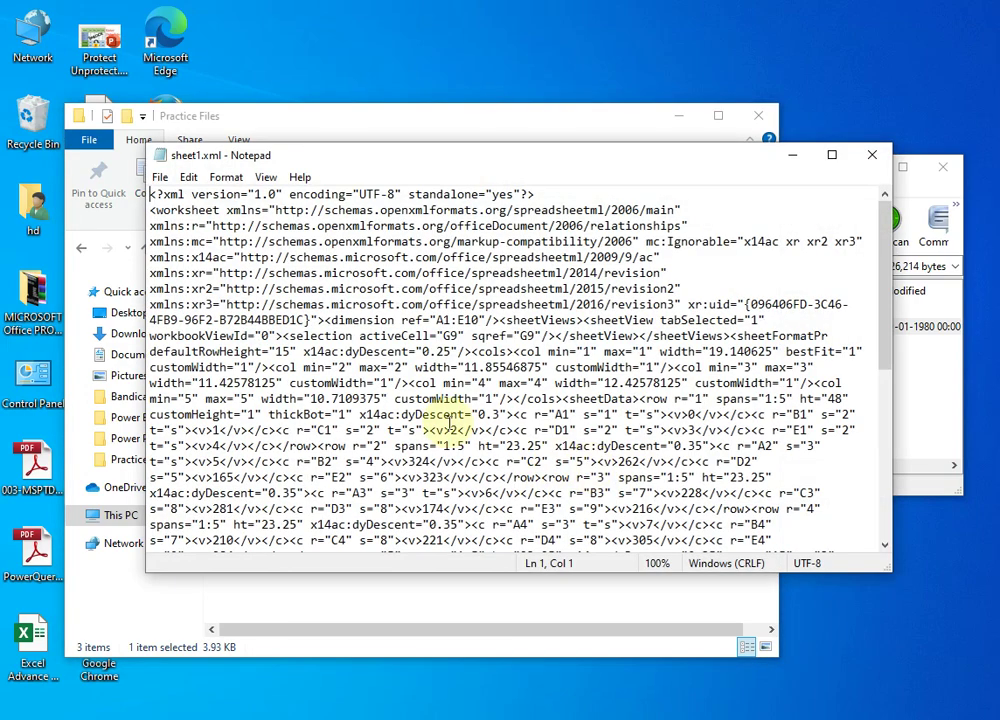
{"action": "scroll", "coordinate": [402, 382], "scroll_direction": "down", "scroll_amount": 4}
{"action": "scroll", "coordinate": [402, 382], "scroll_direction": "down", "scroll_amount": 3}
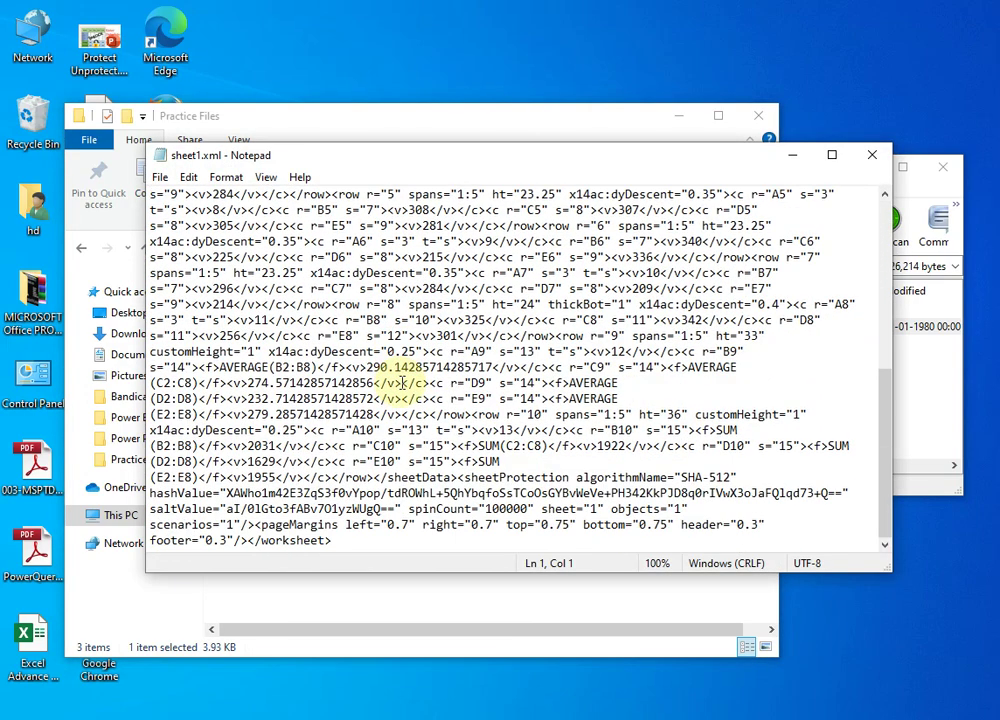
{"action": "scroll", "coordinate": [400, 382], "scroll_direction": "up", "scroll_amount": 8}
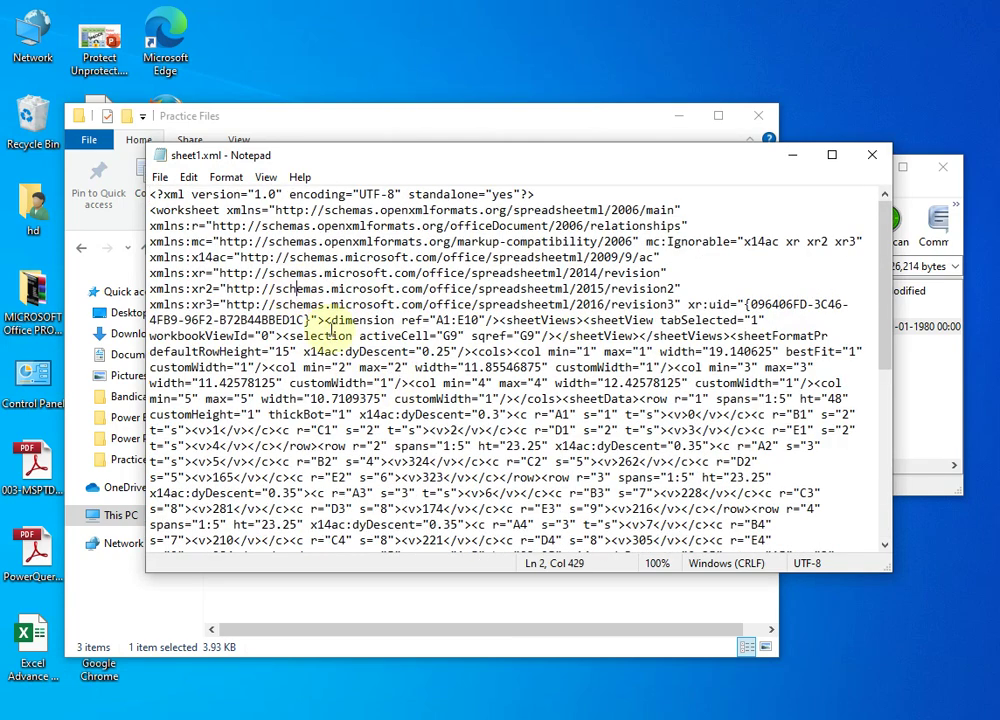
{"action": "left_click_drag", "start_coordinate": [296, 288], "coordinate": [533, 383]}
Turn Word Wrap off and back on, then return to the top of the XML
{"action": "left_click", "coordinate": [226, 178]}
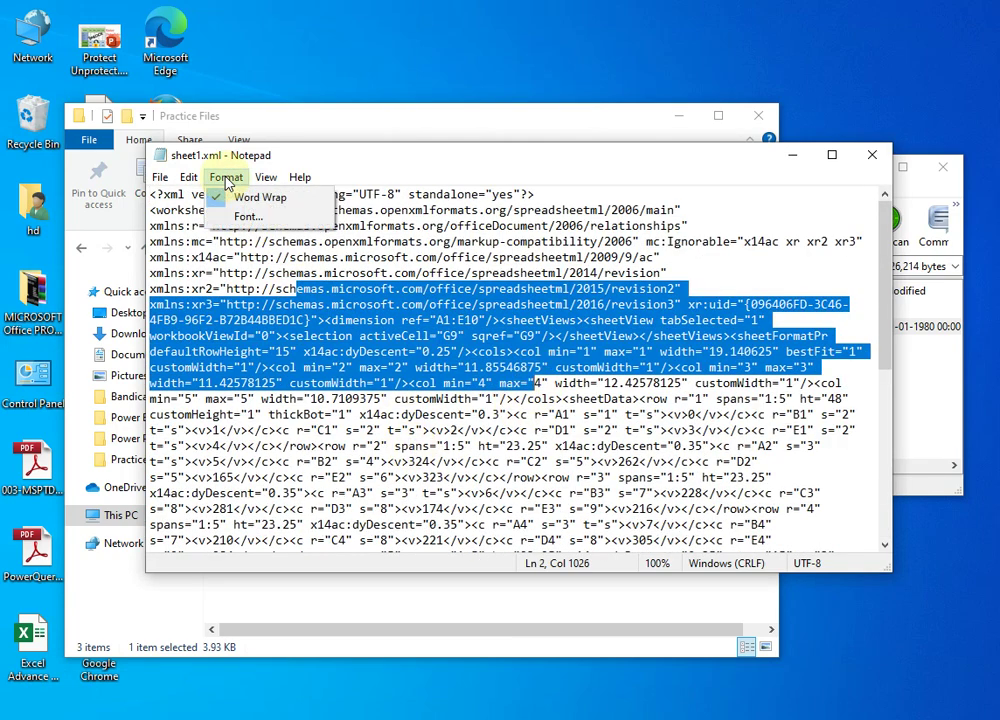
{"action": "left_click", "coordinate": [276, 200]}
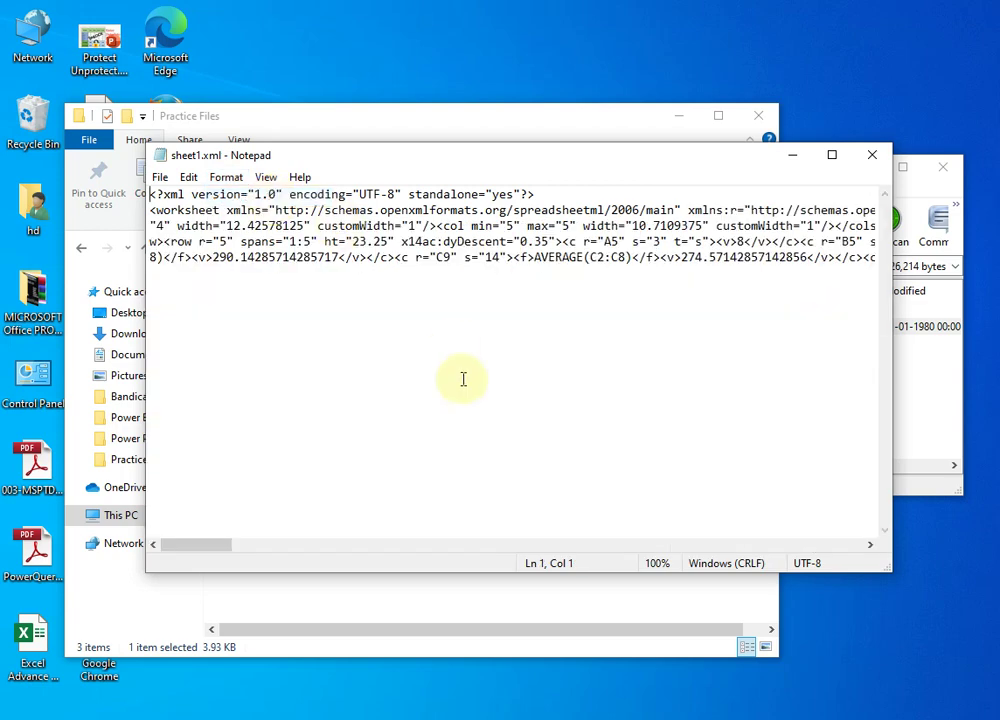
{"action": "mouse_move", "coordinate": [208, 545]}
{"action": "left_mouse_down"}
{"action": "mouse_move", "coordinate": [636, 550]}
{"action": "mouse_move", "coordinate": [194, 547]}
{"action": "left_mouse_up"}
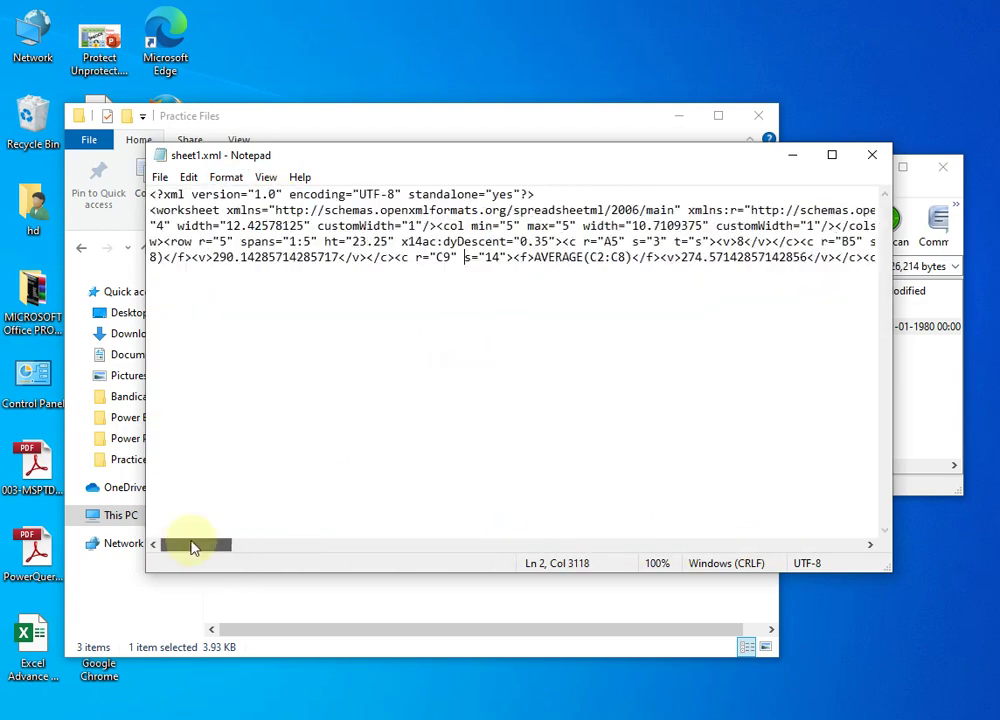
{"action": "left_click", "coordinate": [226, 178]}
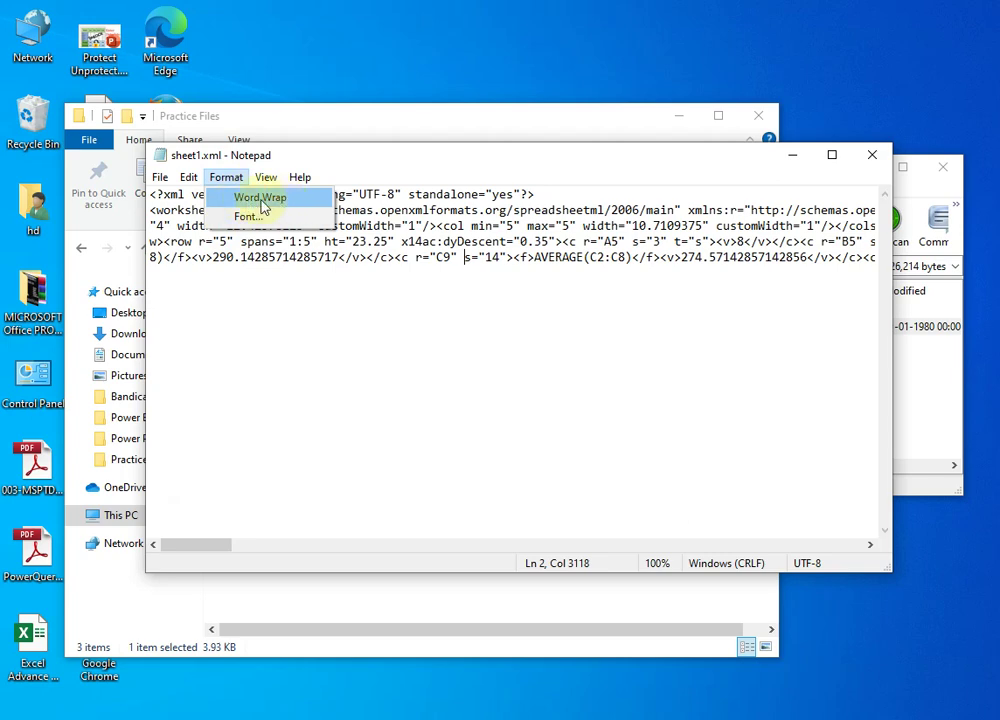
{"action": "left_click", "coordinate": [261, 199]}
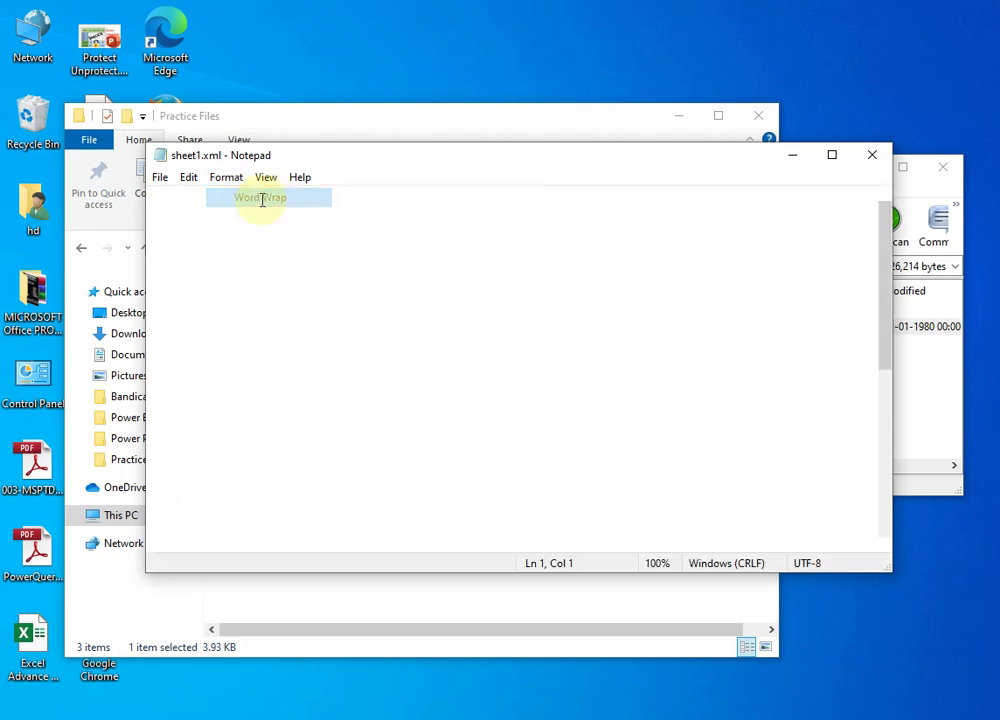
{"action": "scroll", "coordinate": [585, 357], "scroll_direction": "down", "scroll_amount": 3}
{"action": "scroll", "coordinate": [524, 366], "scroll_direction": "down", "scroll_amount": 5}
{"action": "scroll", "coordinate": [524, 366], "scroll_direction": "up", "scroll_amount": 5}
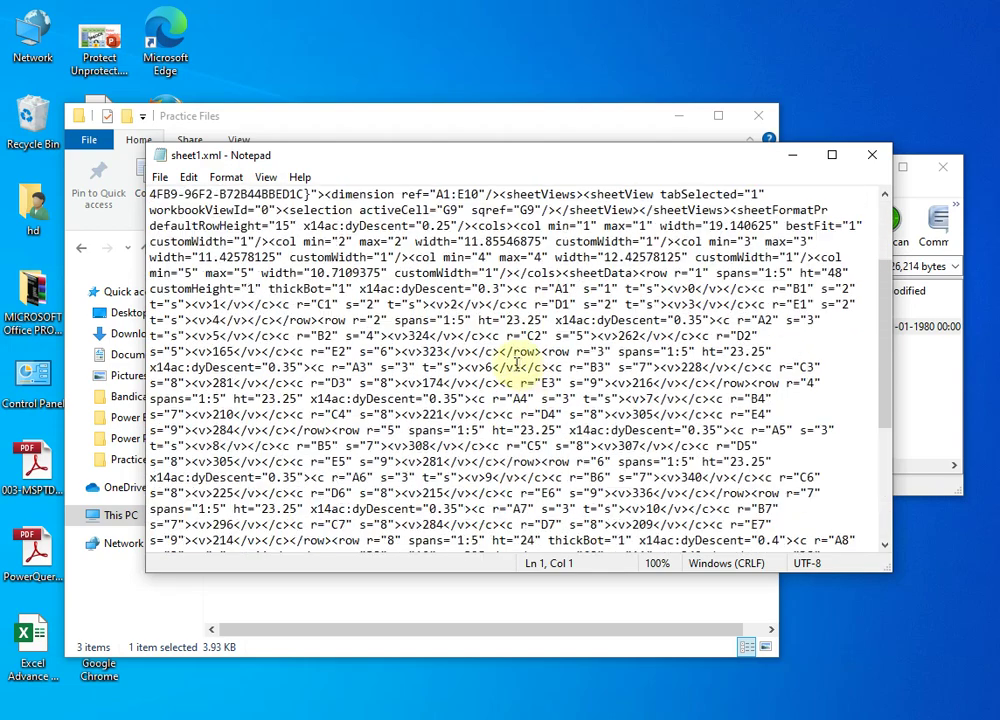
{"action": "scroll", "coordinate": [518, 357], "scroll_direction": "up", "scroll_amount": 5}
{"action": "left_click", "coordinate": [376, 352]}
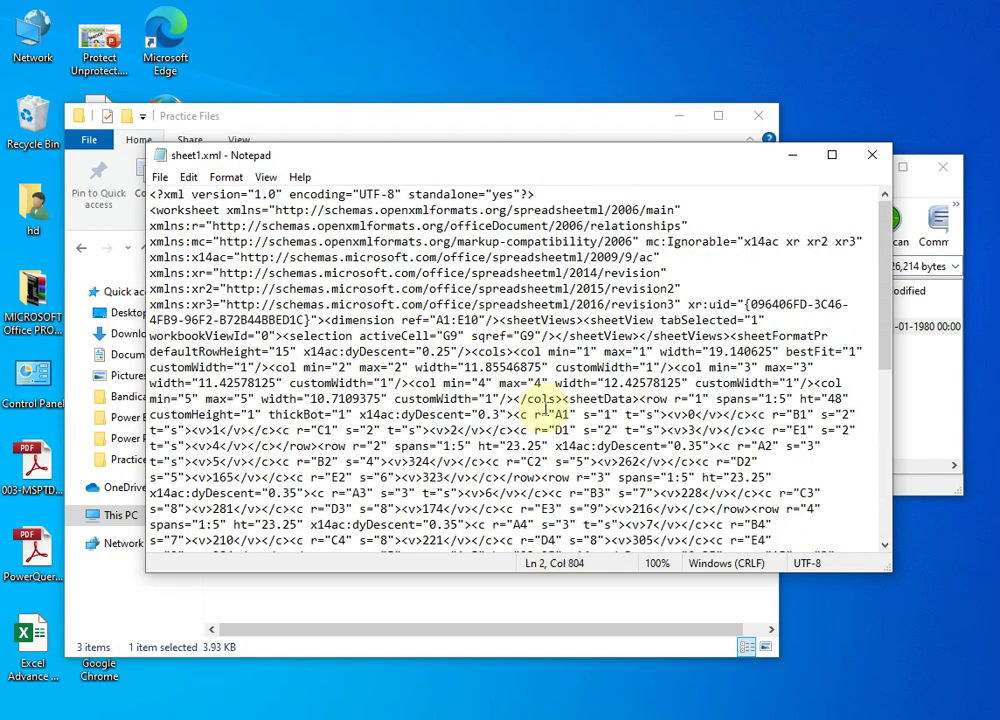
Search for 'Protection' to reach the sheetProtection element near the end of the file
{"action": "key", "text": "ctrl+f"}
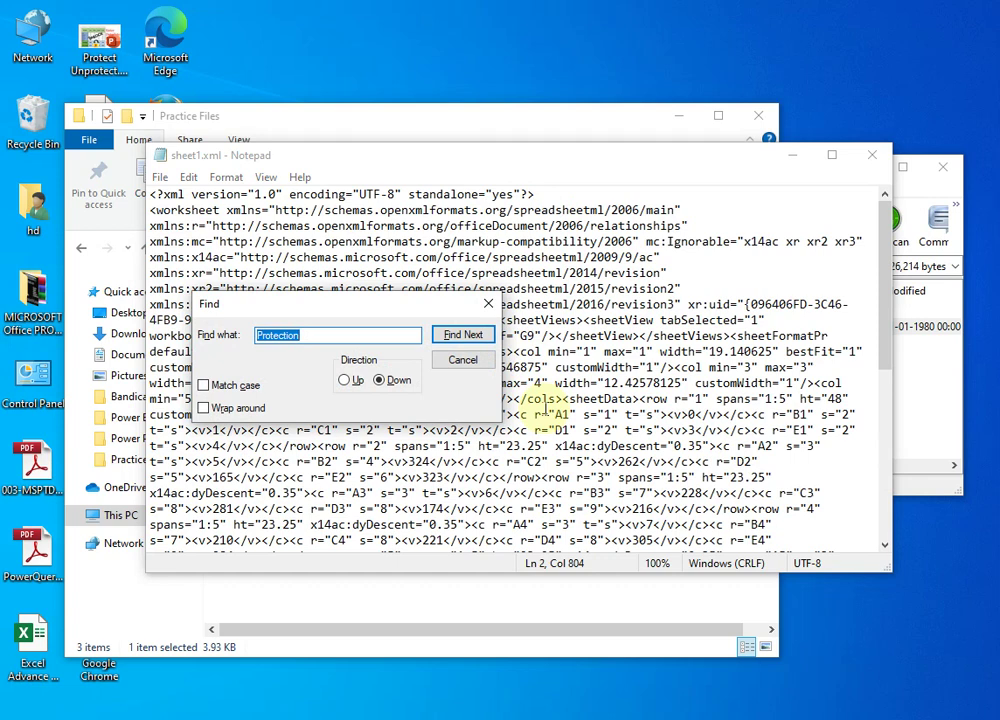
{"action": "key", "text": "BackSpace"}
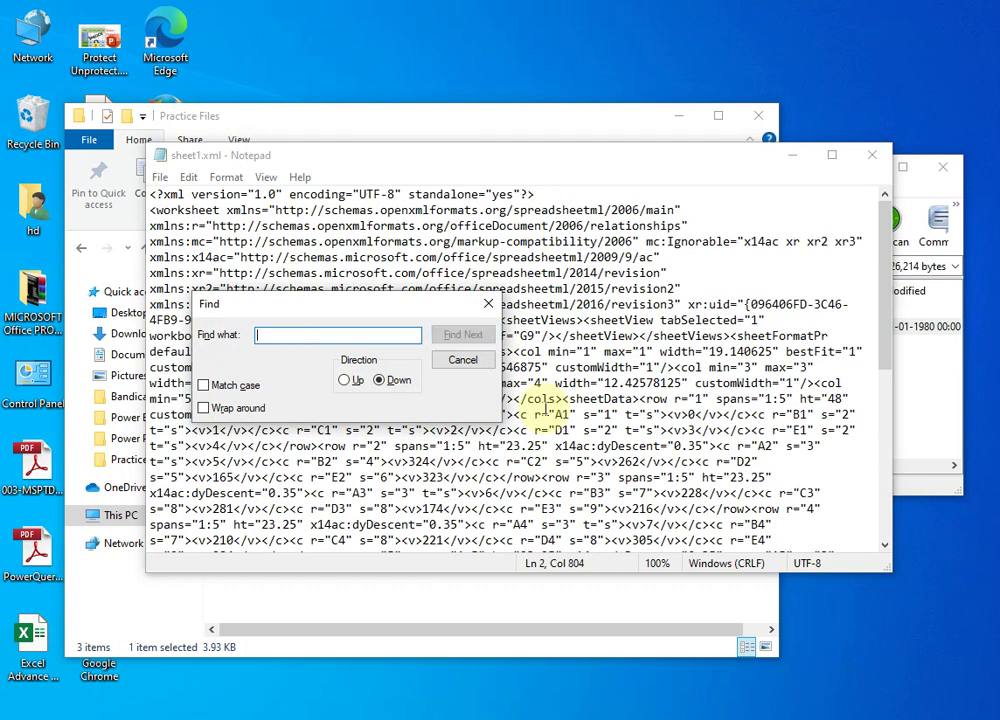
{"action": "type", "text": "Protection"}
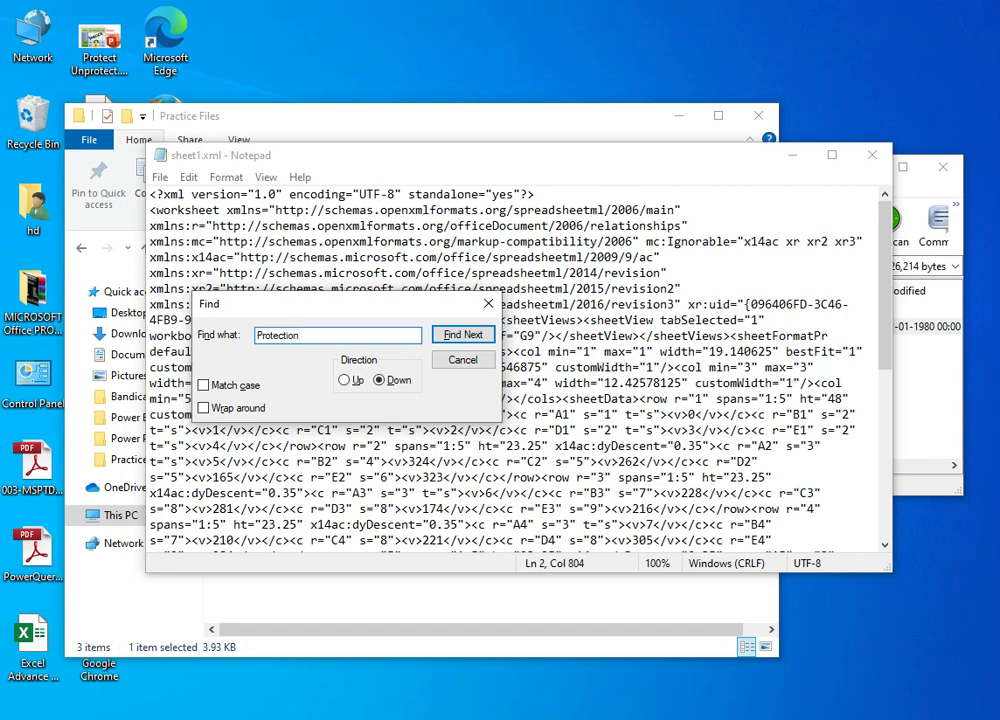
{"action": "left_click", "coordinate": [465, 338]}
{"action": "left_click", "coordinate": [463, 362]}
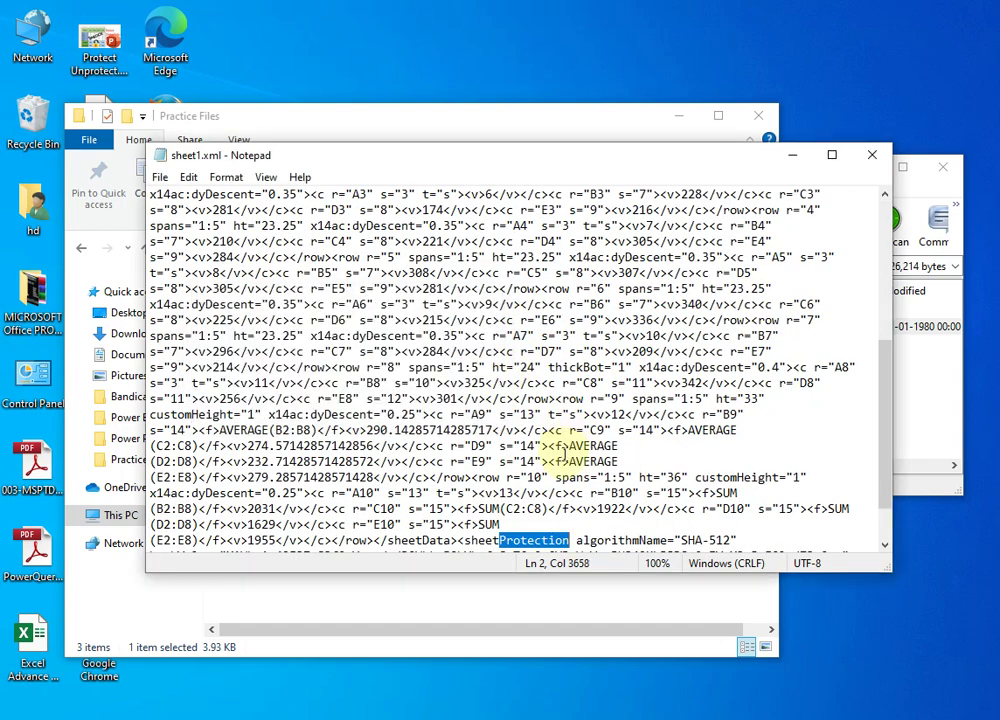
{"action": "scroll", "coordinate": [607, 460], "scroll_direction": "down", "scroll_amount": 2}
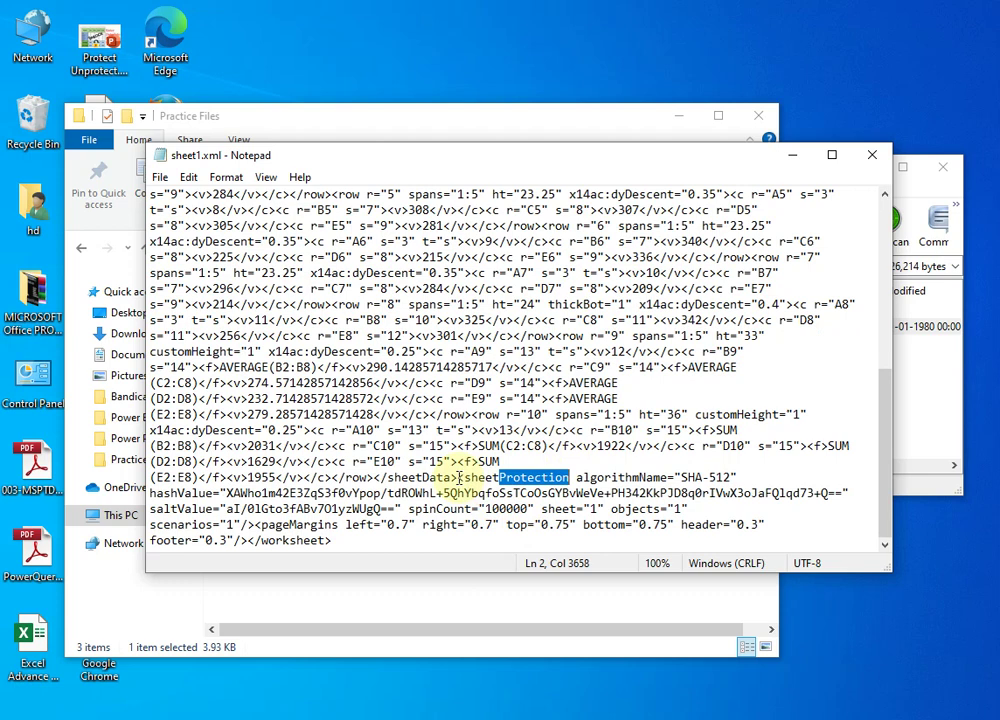
Select the whole <sheetProtection ... scenarios="1"/> element and delete it
{"action": "left_click_drag", "start_coordinate": [458, 477], "coordinate": [572, 477]}
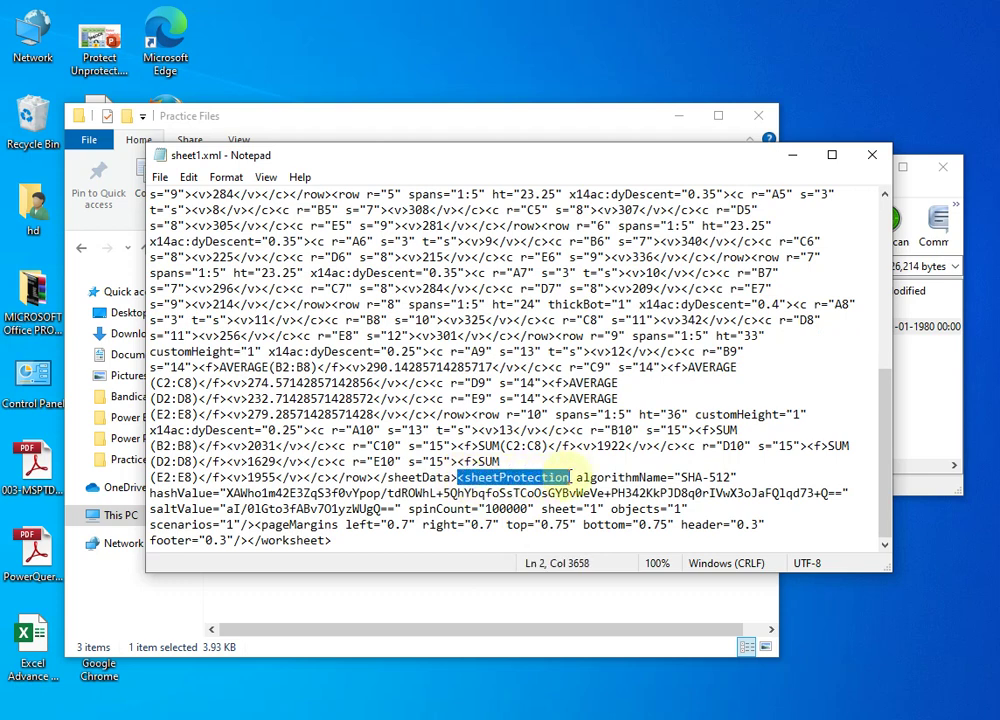
{"action": "left_click", "coordinate": [458, 477]}
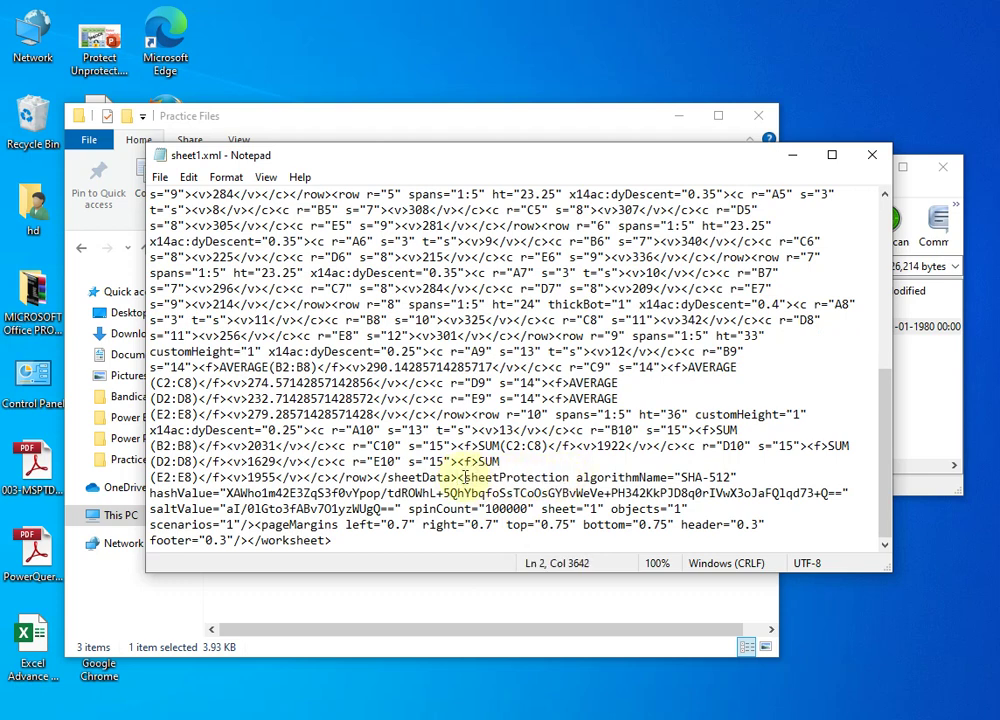
{"action": "left_click_drag", "start_coordinate": [458, 477], "coordinate": [493, 477]}
{"action": "left_click", "coordinate": [459, 477]}
{"action": "left_click_drag", "start_coordinate": [475, 477], "coordinate": [527, 477]}
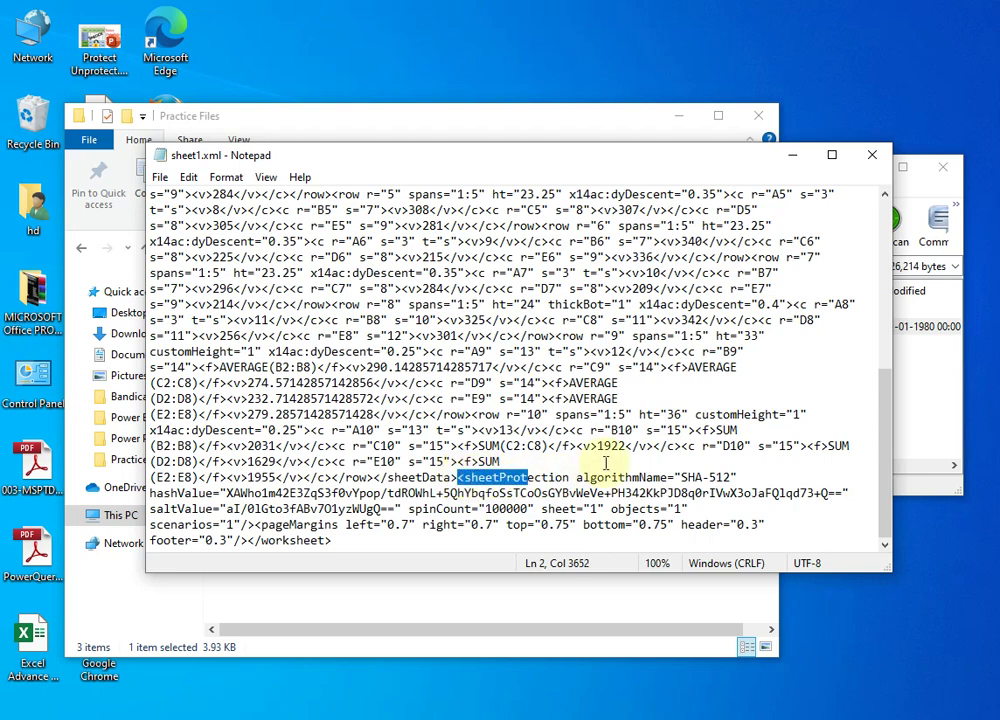
{"action": "key", "text": "shift+End"}
{"action": "key", "text": "shift+Right"}
{"action": "key", "text": "shift+Right"}
{"action": "key", "text": "shift+Right"}
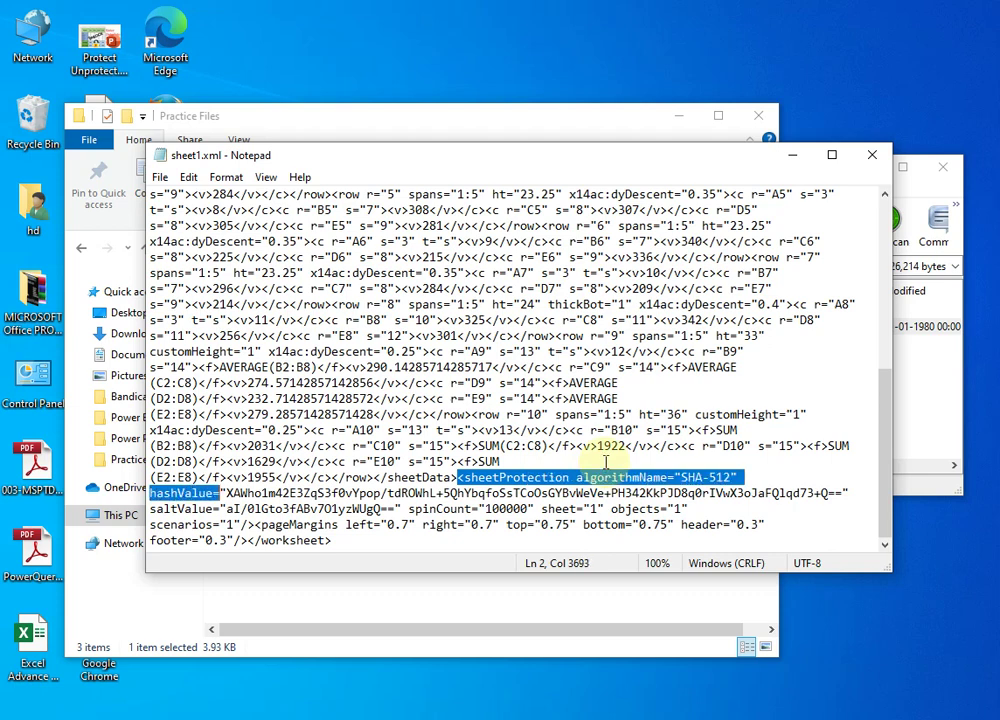
{"action": "key", "text": "shift+Right"}
{"action": "key", "text": "shift+Right"}
{"action": "key", "text": "shift+Right"}
{"action": "key", "text": "shift+Right"}
{"action": "key", "text": "shift+Right"}
{"action": "key", "text": "shift+Right"}
{"action": "key", "text": "shift+Right"}
{"action": "key", "text": "shift+Right"}
{"action": "key", "text": "shift+Right"}
{"action": "key", "text": "shift+Right"}
{"action": "key", "text": "shift+Right"}
{"action": "key", "text": "shift+Right"}
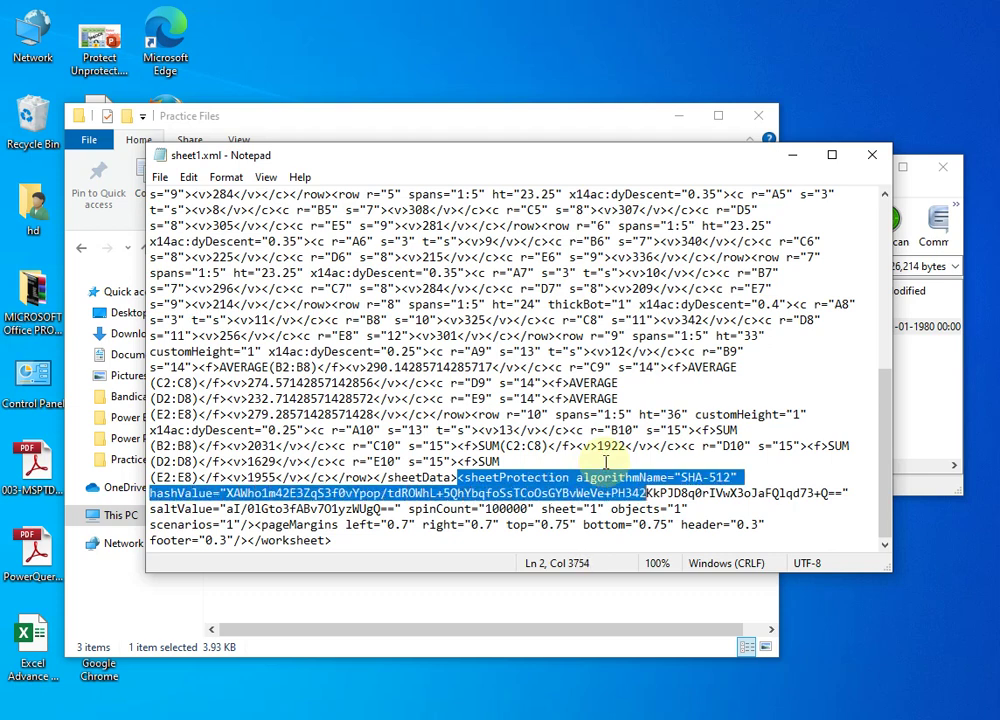
{"action": "key", "text": "shift+Right"}
{"action": "key", "text": "shift+Right"}
{"action": "key", "text": "shift+Right"}
{"action": "key", "text": "shift+Right"}
{"action": "key", "text": "shift+Right"}
{"action": "key", "text": "shift+Right"}
{"action": "key", "text": "shift+Right"}
{"action": "key", "text": "shift+Right"}
{"action": "key", "text": "shift+Right"}
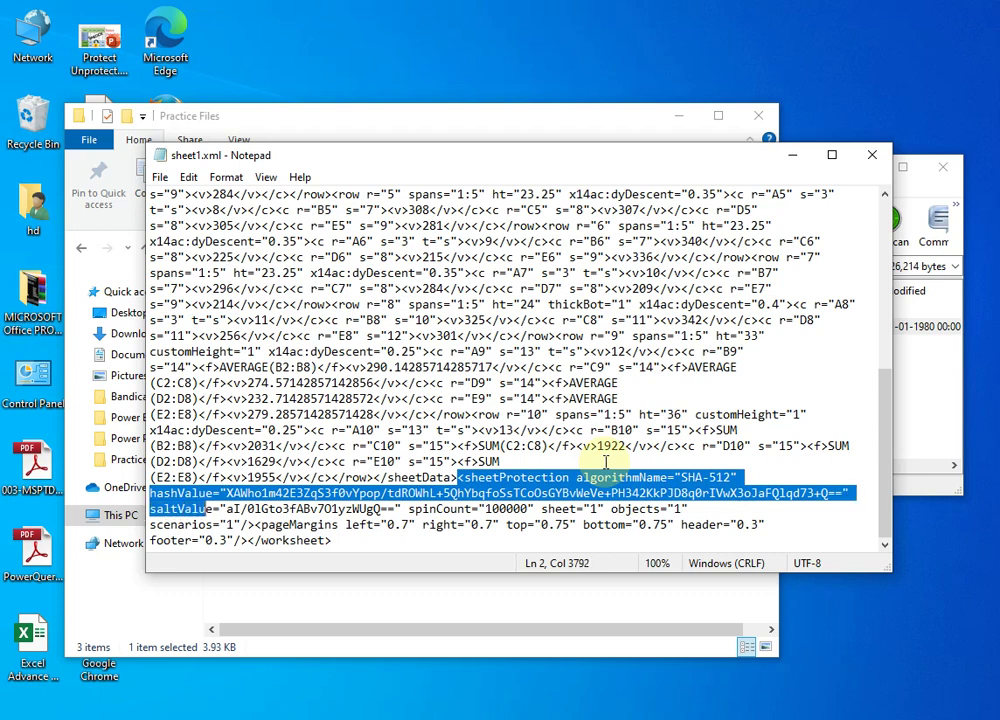
{"action": "key", "text": "shift+Right"}
{"action": "key", "text": "shift+Right"}
{"action": "key", "text": "shift+Right"}
{"action": "key", "text": "shift+Right"}
{"action": "key", "text": "shift+Right"}
{"action": "key", "text": "shift+Right"}
{"action": "key", "text": "shift+Right"}
{"action": "key", "text": "shift+Right"}
{"action": "key", "text": "shift+Right"}
{"action": "key", "text": "shift+Right"}
{"action": "key", "text": "shift+Right"}
{"action": "key", "text": "shift+Right"}
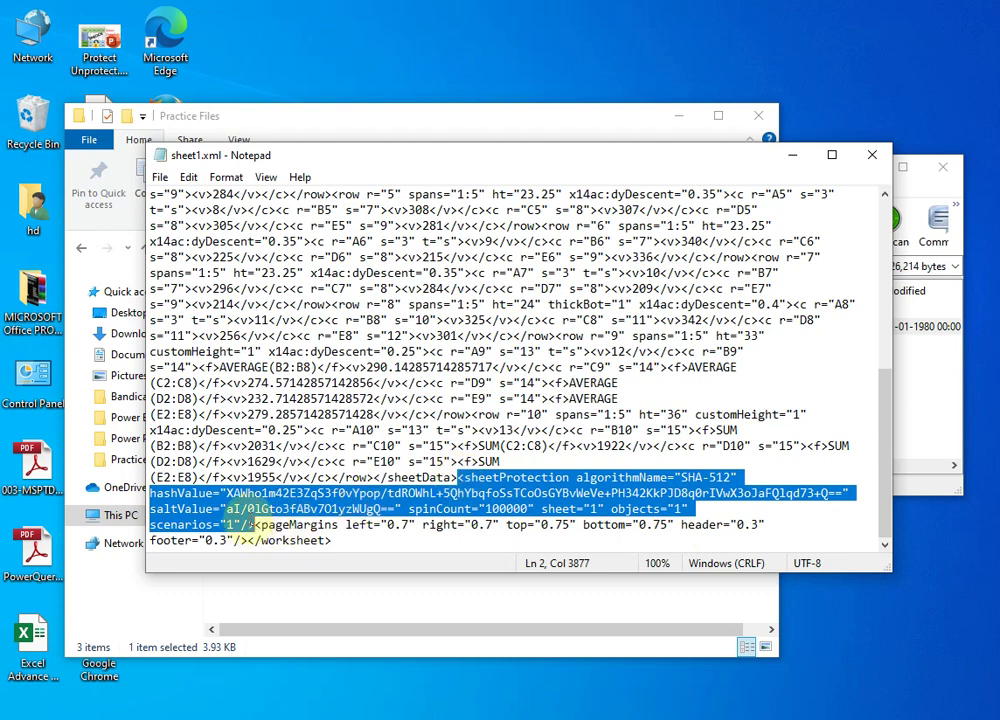
{"action": "key", "text": "Delete"}
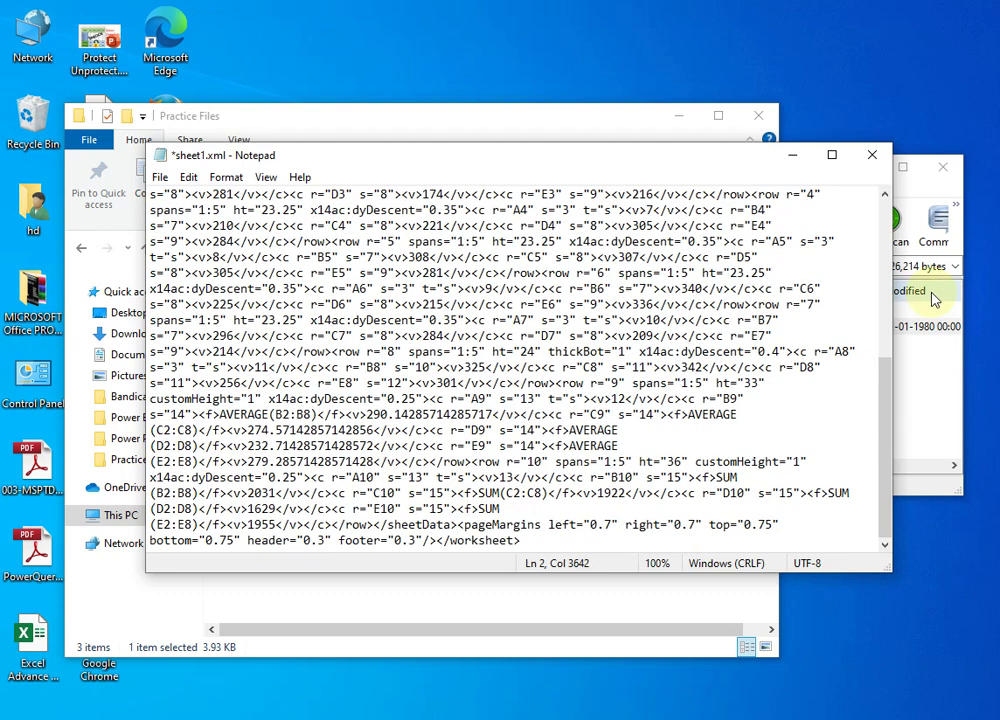
Save the edited sheet1.xml and close Notepad
{"action": "left_click", "coordinate": [161, 178]}
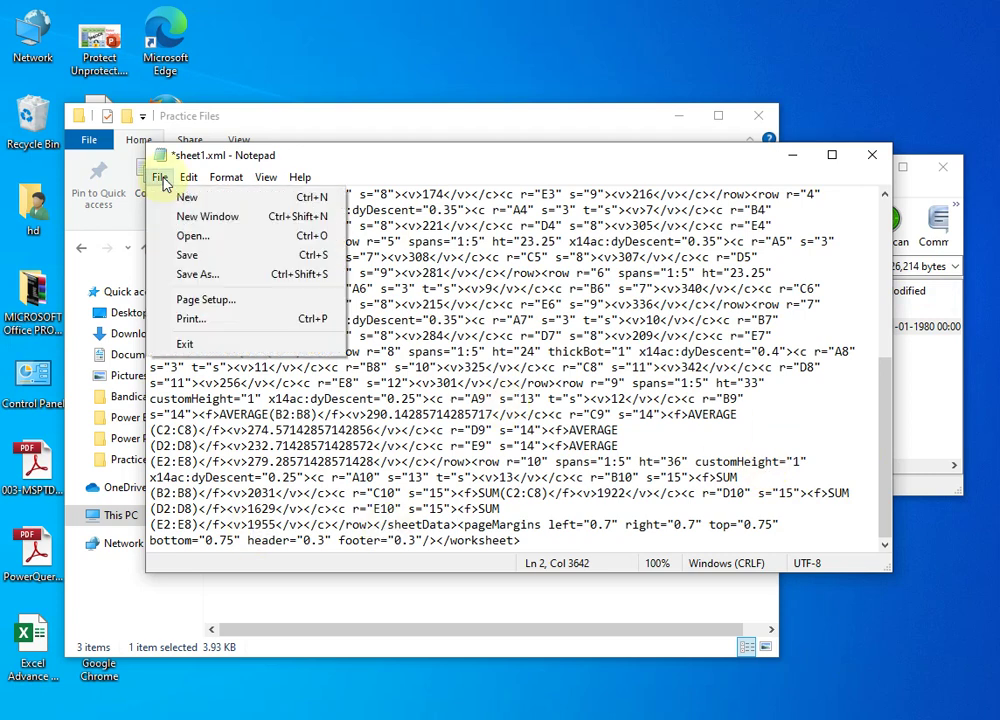
{"action": "left_click", "coordinate": [203, 260]}
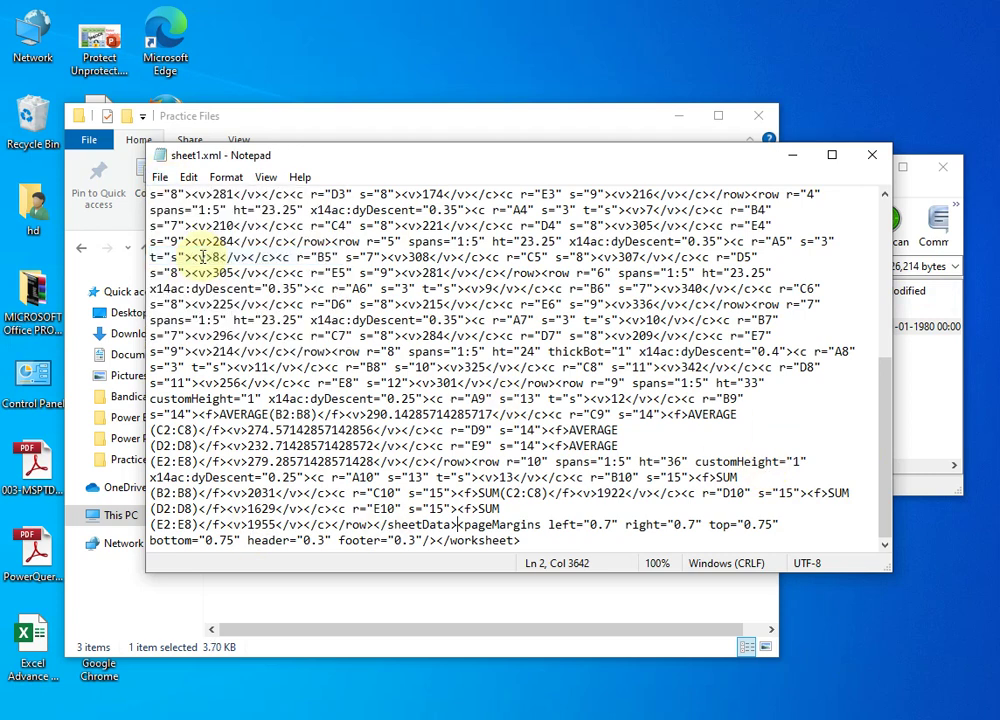
{"action": "left_click", "coordinate": [872, 158]}
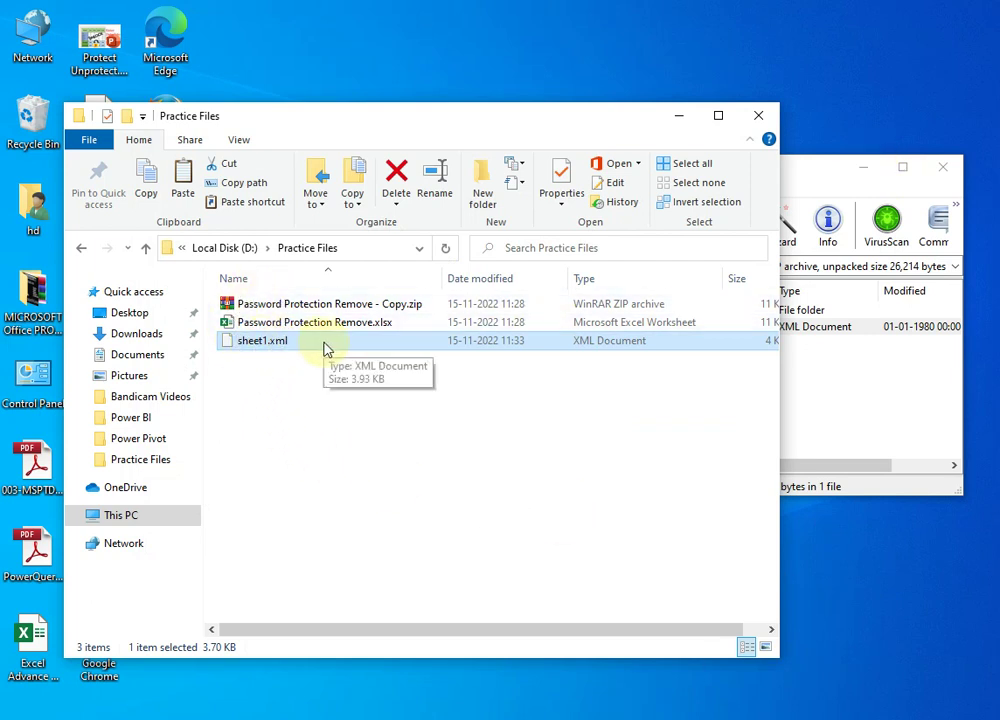
Delete the original sheet1.xml from xl\worksheets in Password Protection Remove - Copy.zip
{"action": "left_click", "coordinate": [815, 175]}
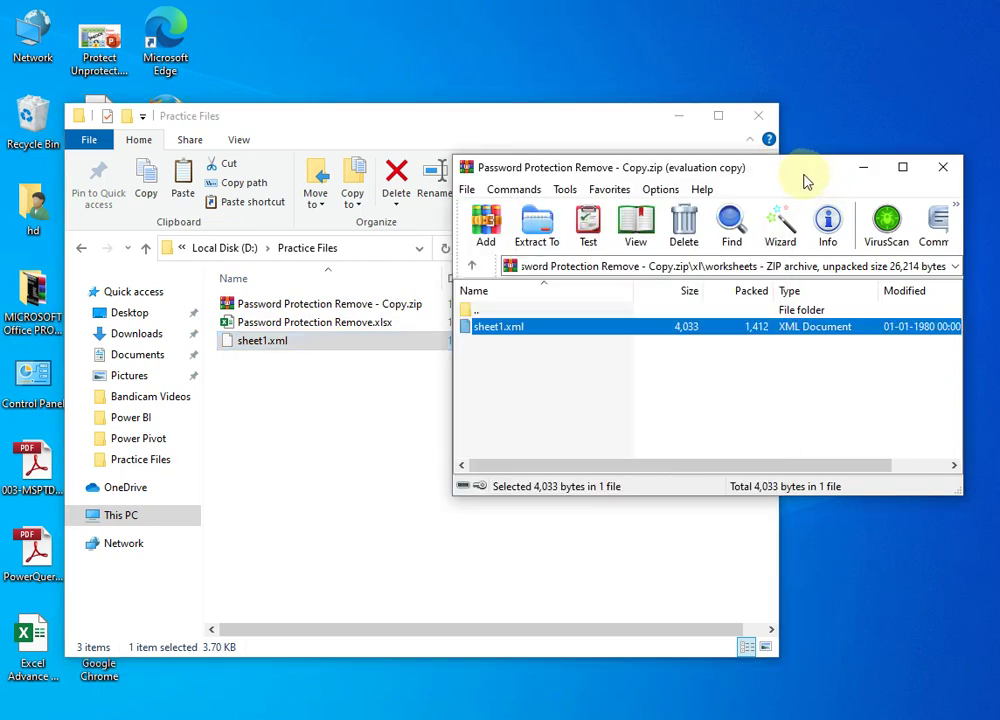
{"action": "left_click", "coordinate": [505, 372]}
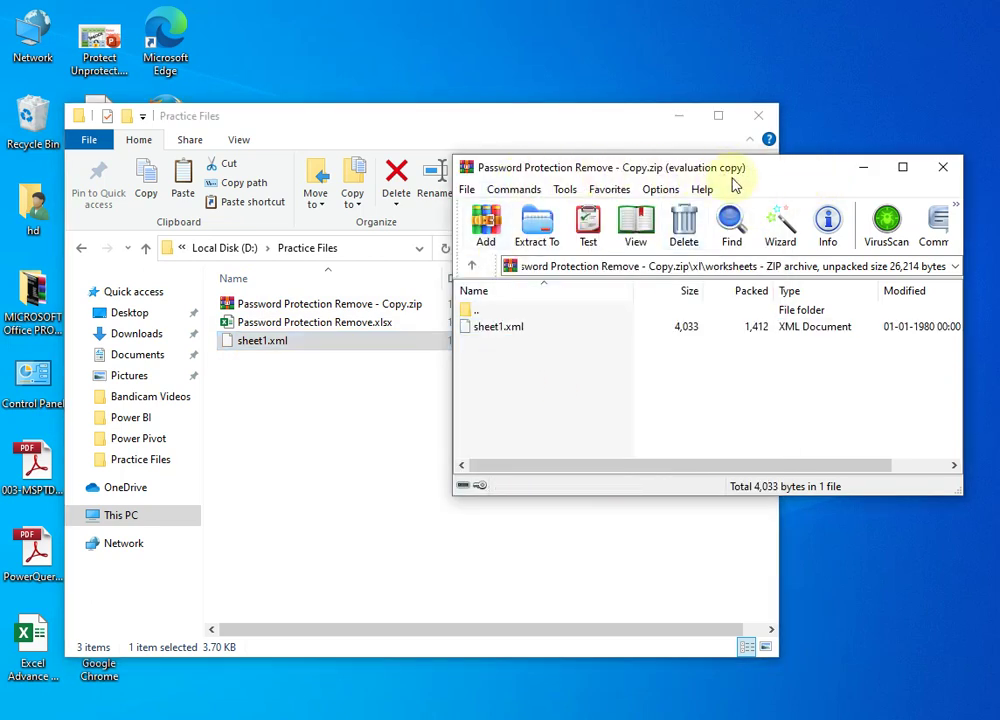
{"action": "left_click", "coordinate": [500, 330]}
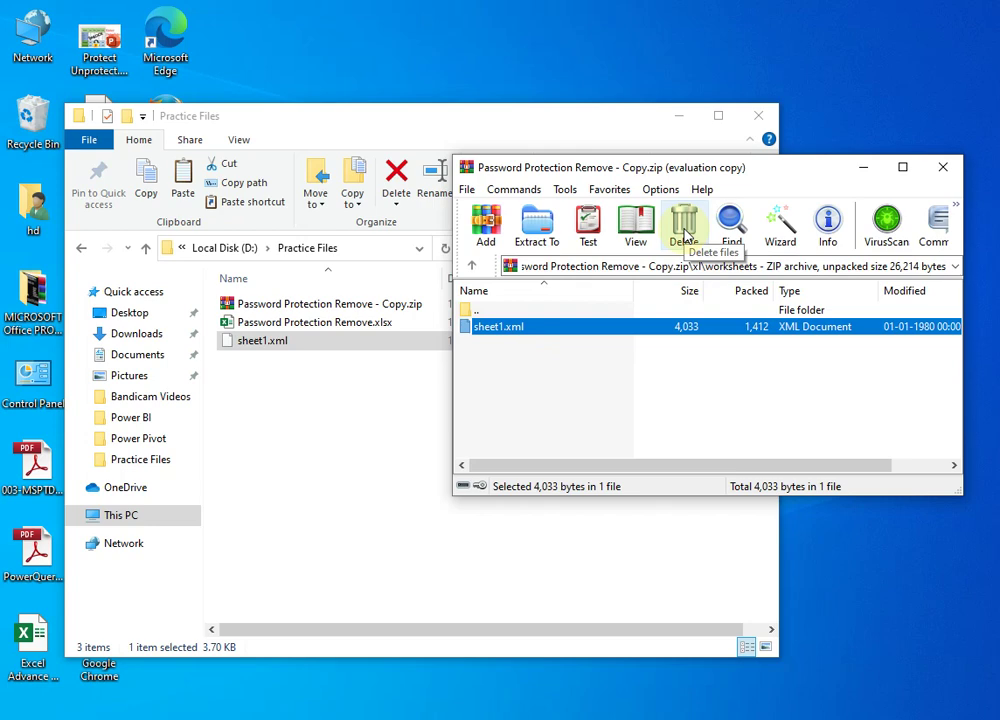
{"action": "left_click", "coordinate": [684, 228]}
{"action": "left_click", "coordinate": [574, 429]}
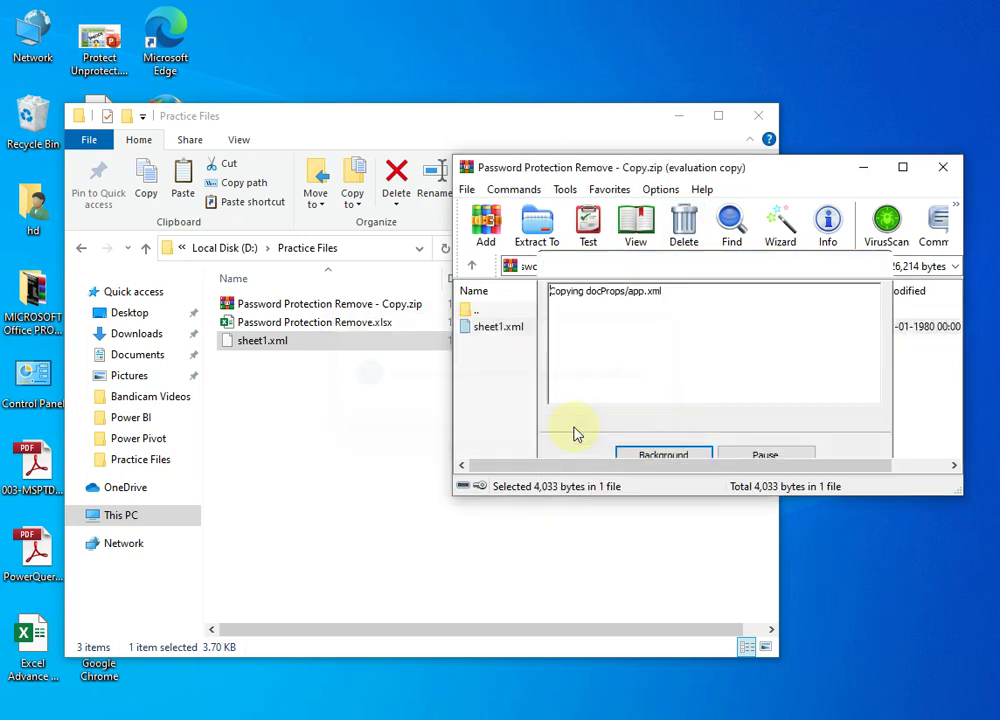
{"action": "left_click", "coordinate": [270, 392]}
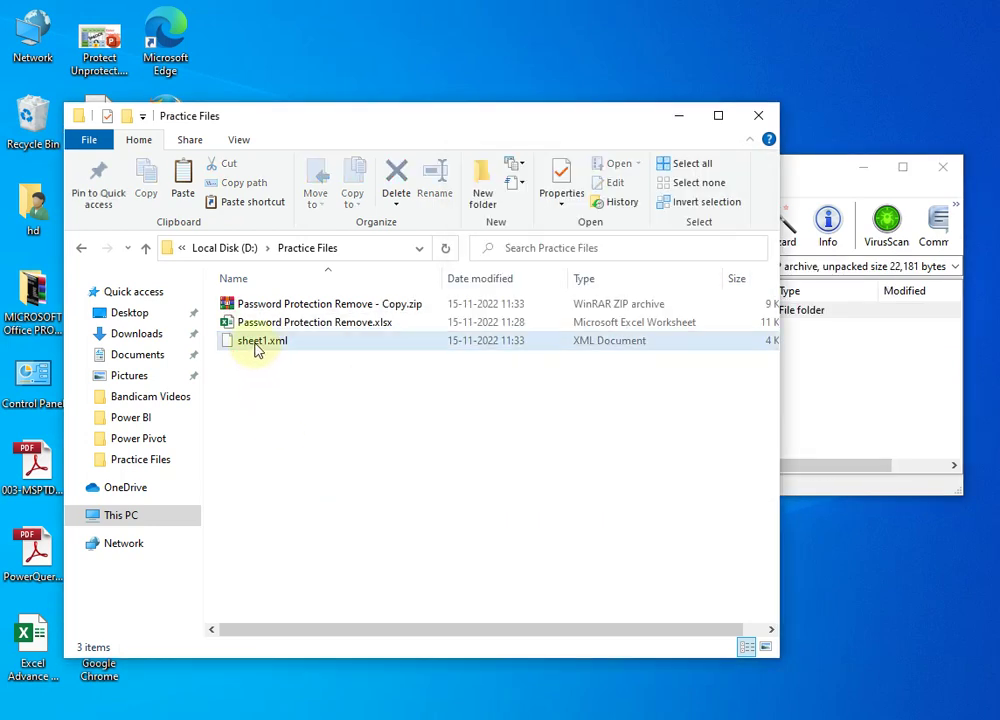
Add the edited 3,798-byte sheet1.xml into the zip's xl\worksheets folder
{"action": "left_click", "coordinate": [257, 349]}
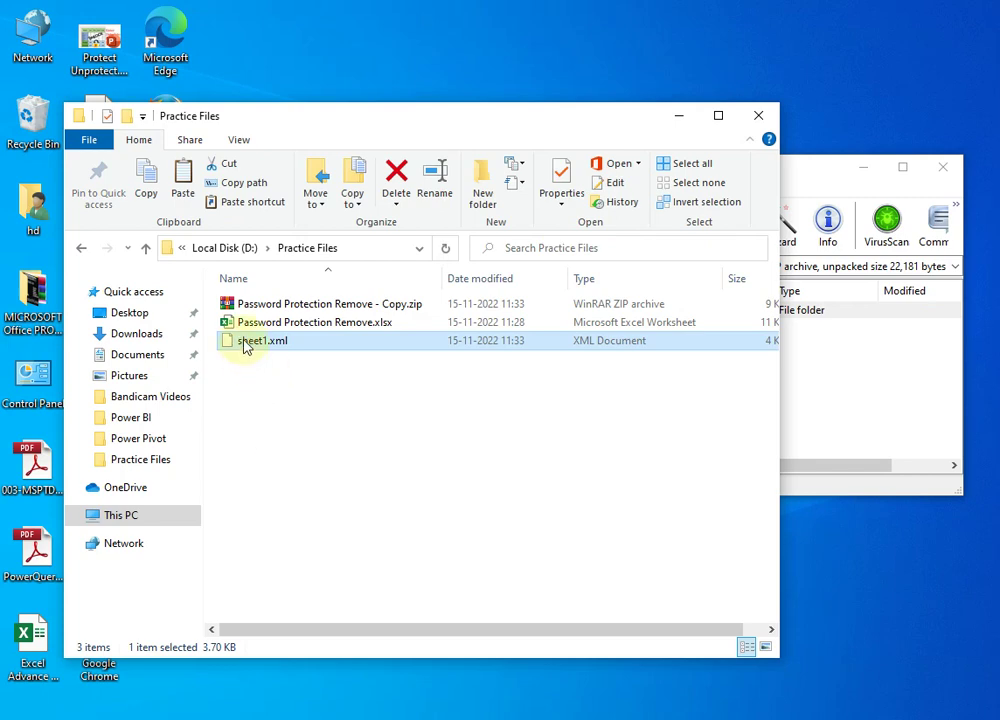
{"action": "left_click_drag", "start_coordinate": [244, 346], "coordinate": [841, 398]}
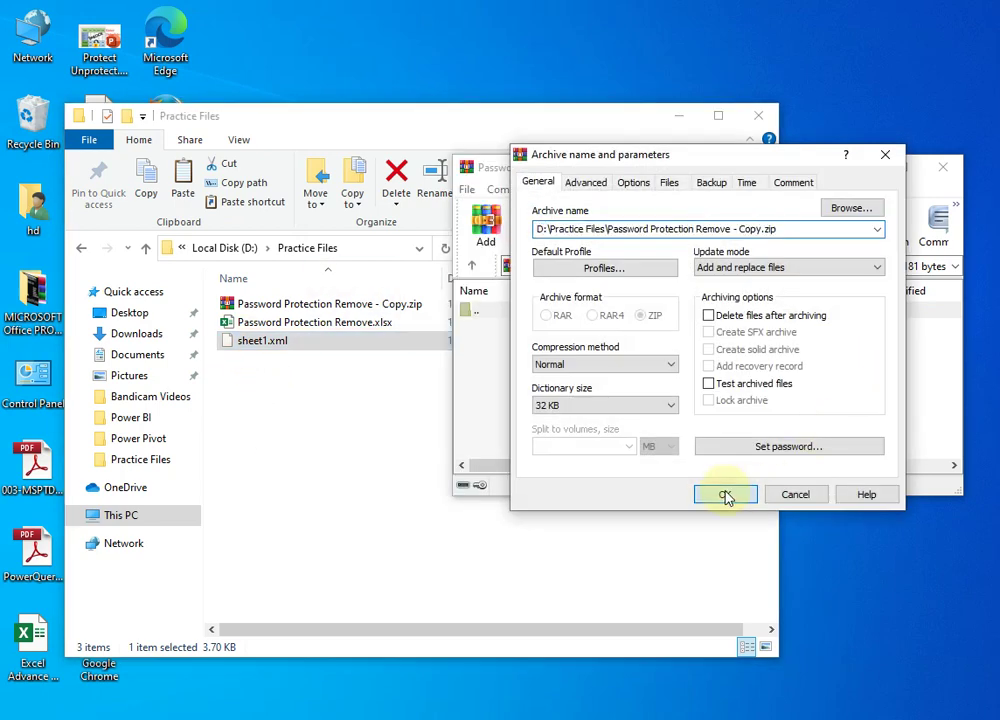
{"action": "left_click", "coordinate": [726, 495]}
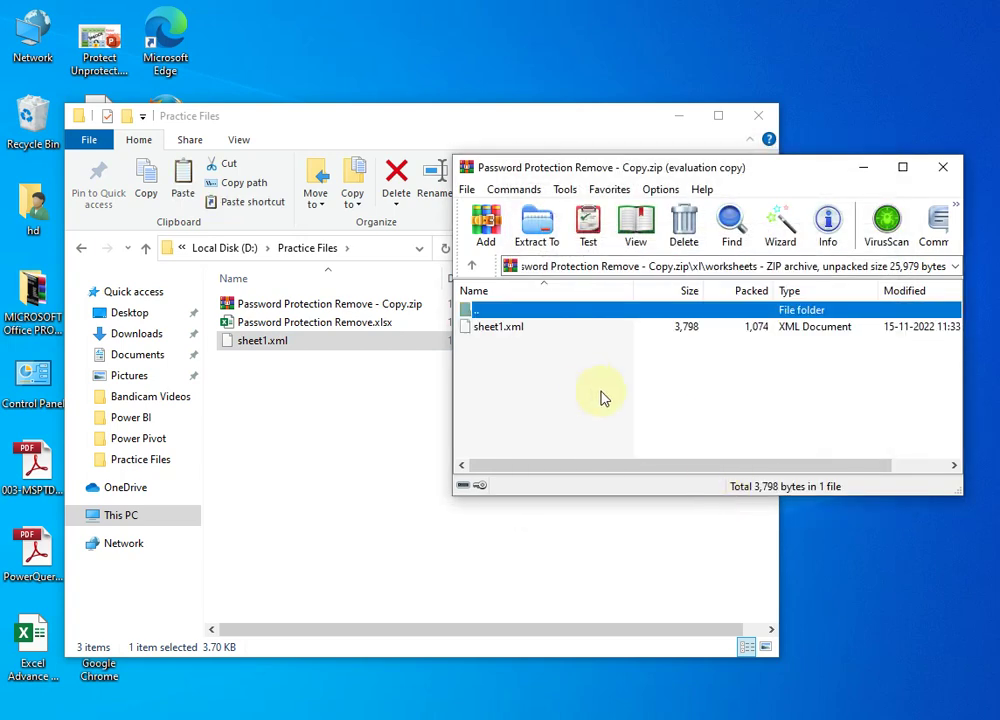
Check the newly added sheet1.xml entry, then close WinRAR
{"action": "left_click", "coordinate": [564, 363]}
{"action": "left_click", "coordinate": [519, 334]}
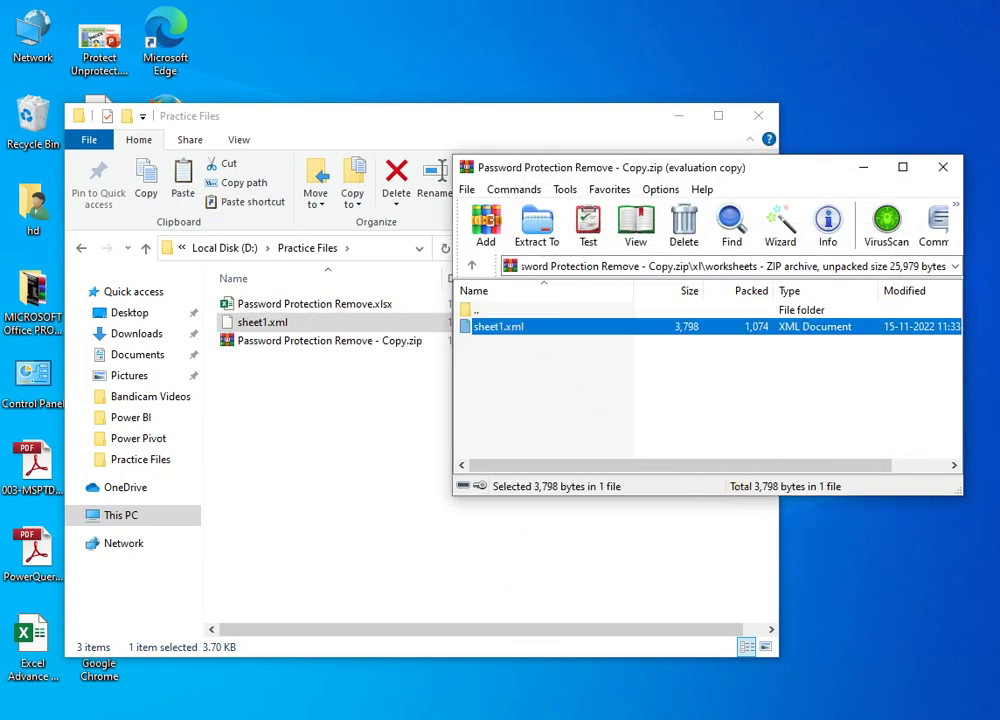
{"action": "left_click", "coordinate": [745, 385]}
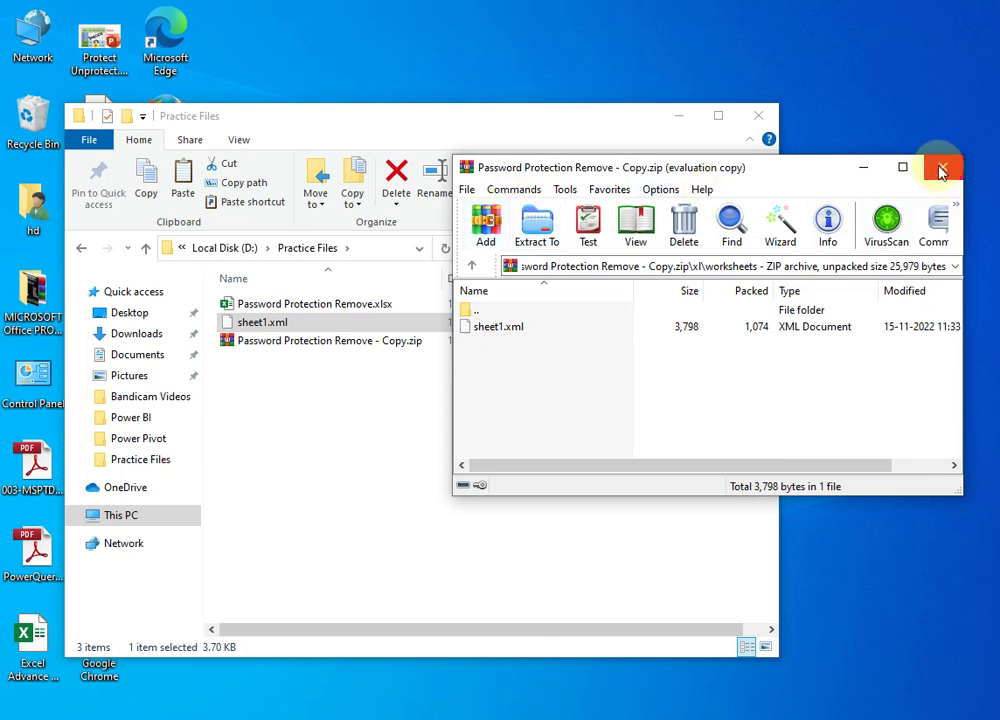
{"action": "left_click", "coordinate": [940, 170]}
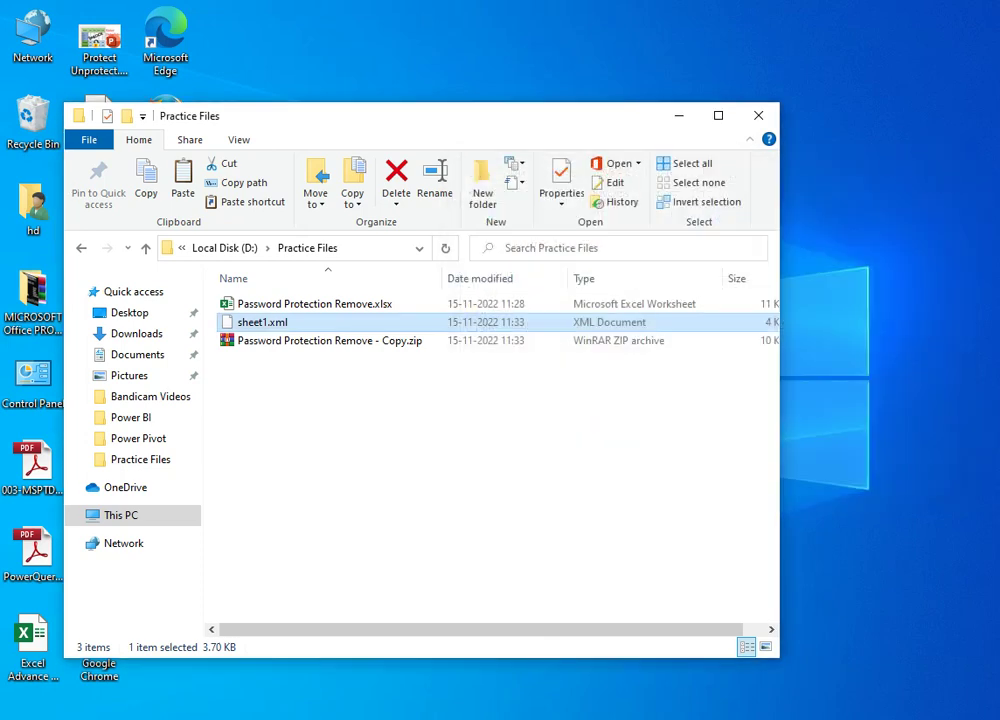
Rename Password Protection Remove - Copy.zip to .xlsx and accept the extension-change warning
{"action": "left_click", "coordinate": [315, 347]}
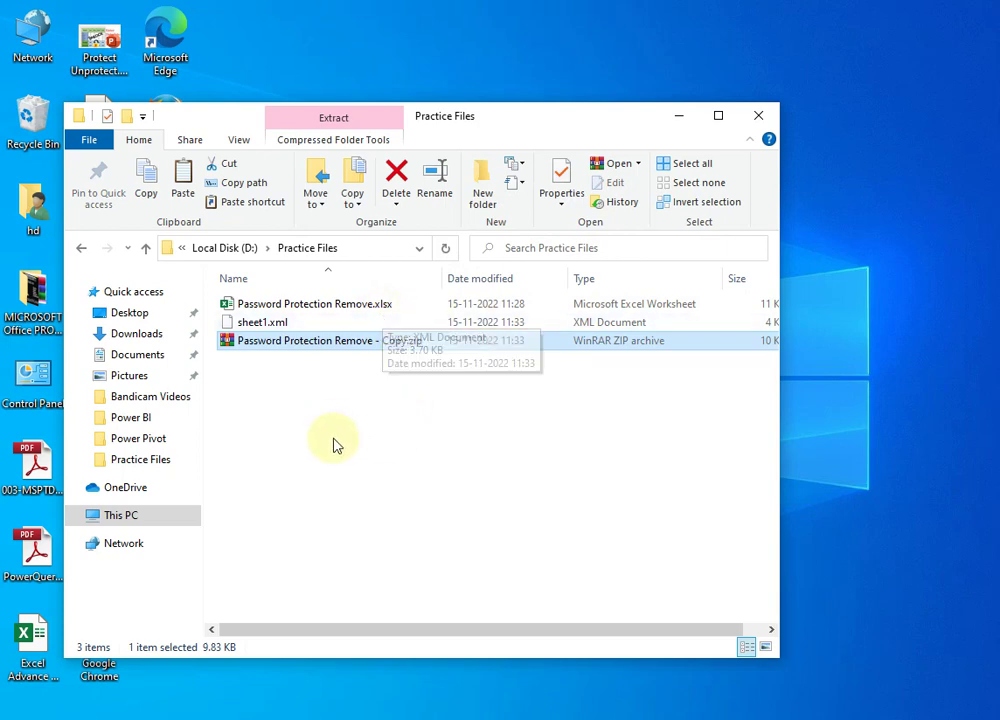
{"action": "left_click", "coordinate": [325, 342]}
{"action": "key", "text": "Escape"}
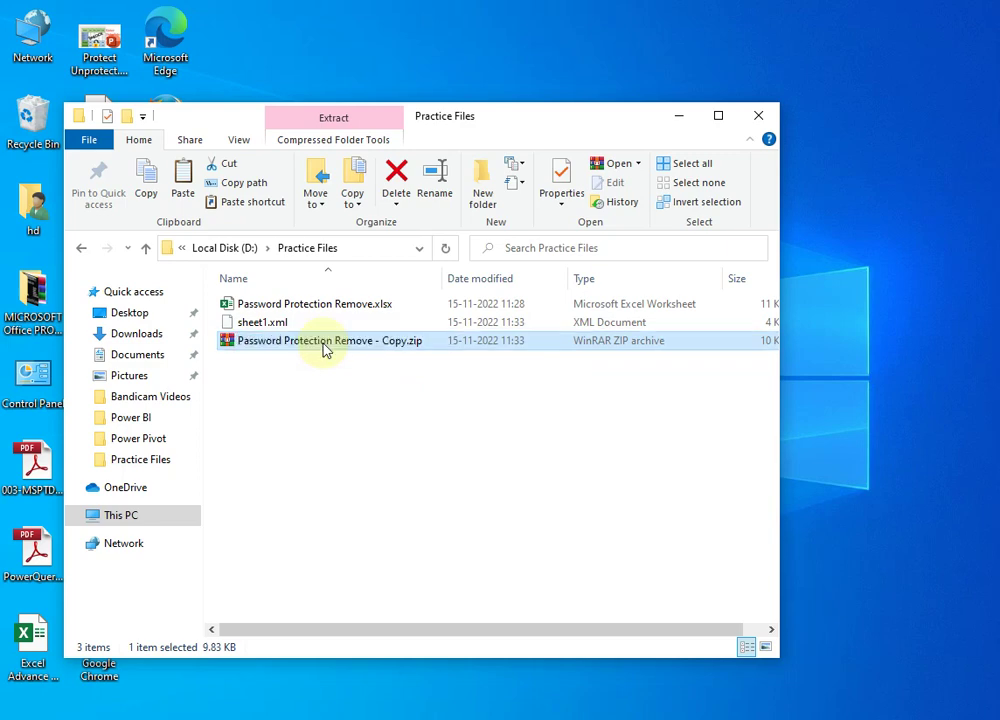
{"action": "right_click", "coordinate": [325, 344]}
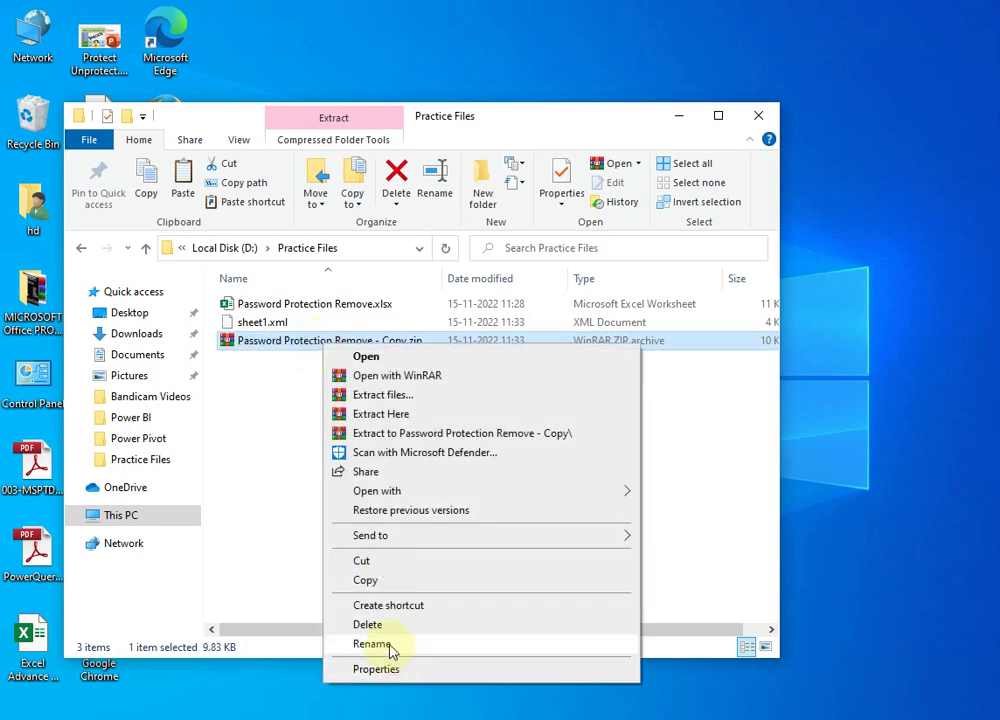
{"action": "left_click", "coordinate": [275, 420]}
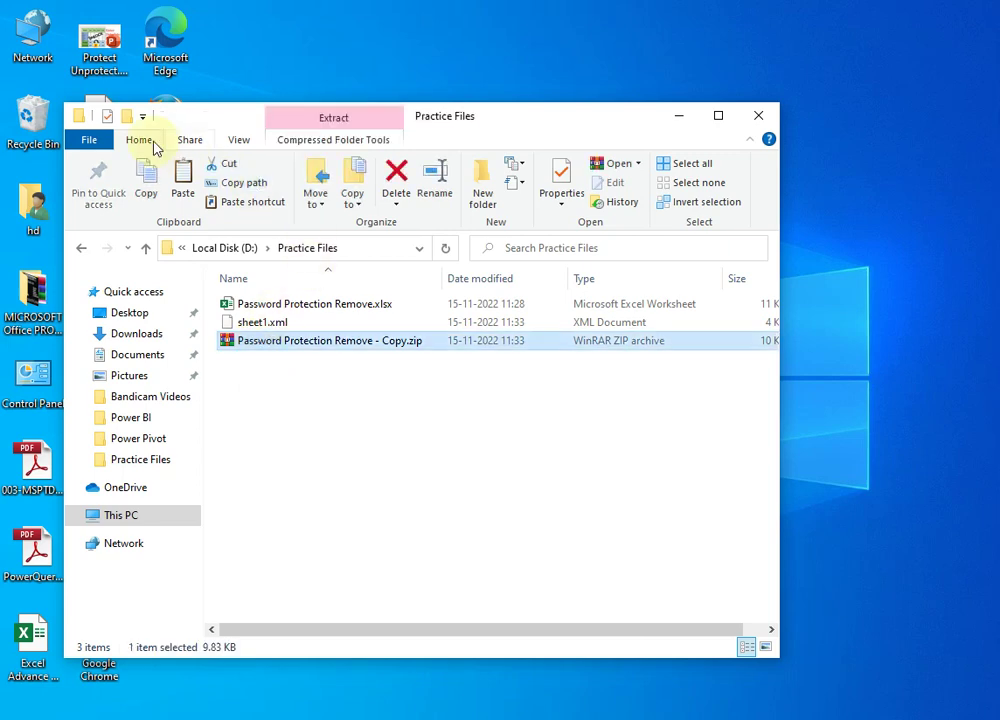
{"action": "left_click", "coordinate": [436, 190]}
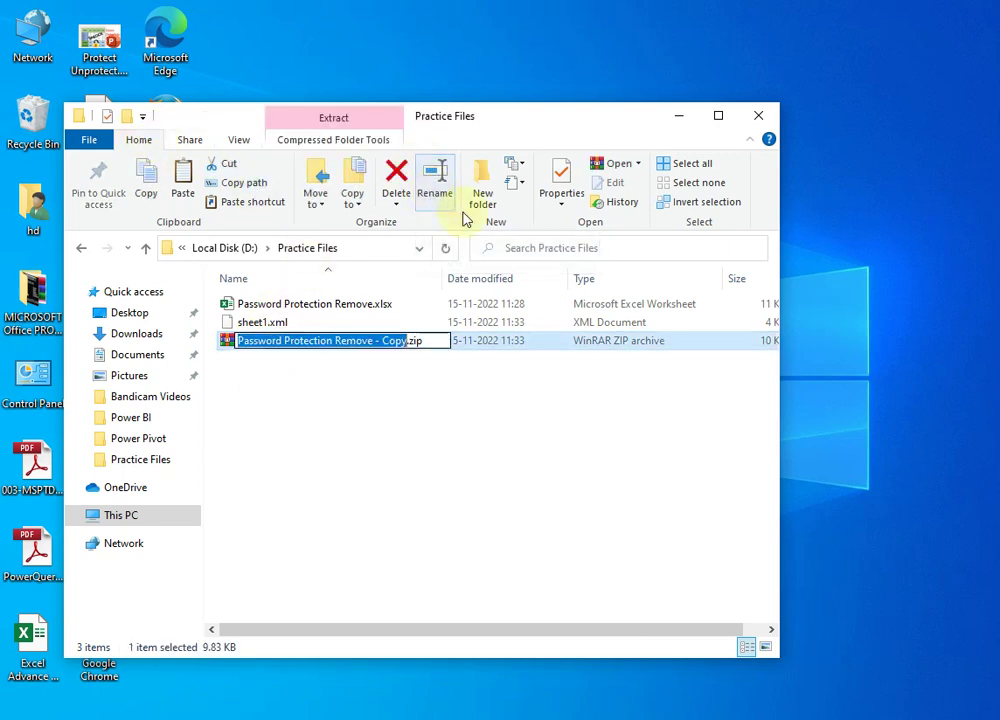
{"action": "key", "text": "End"}
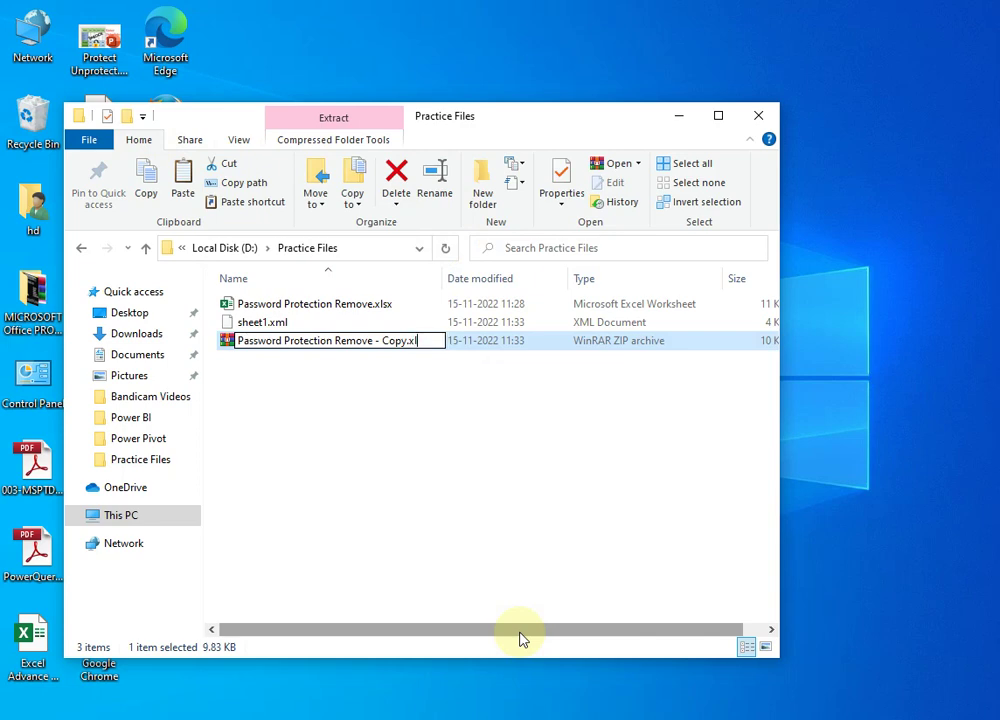
{"action": "left_click", "coordinate": [465, 523]}
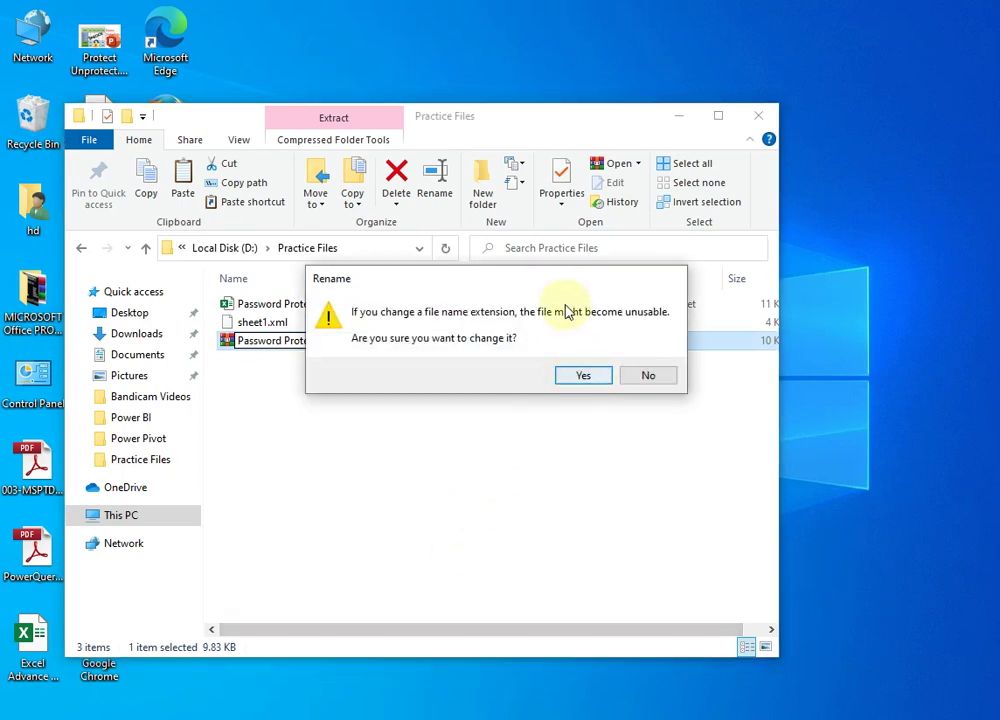
{"action": "left_click", "coordinate": [570, 497]}
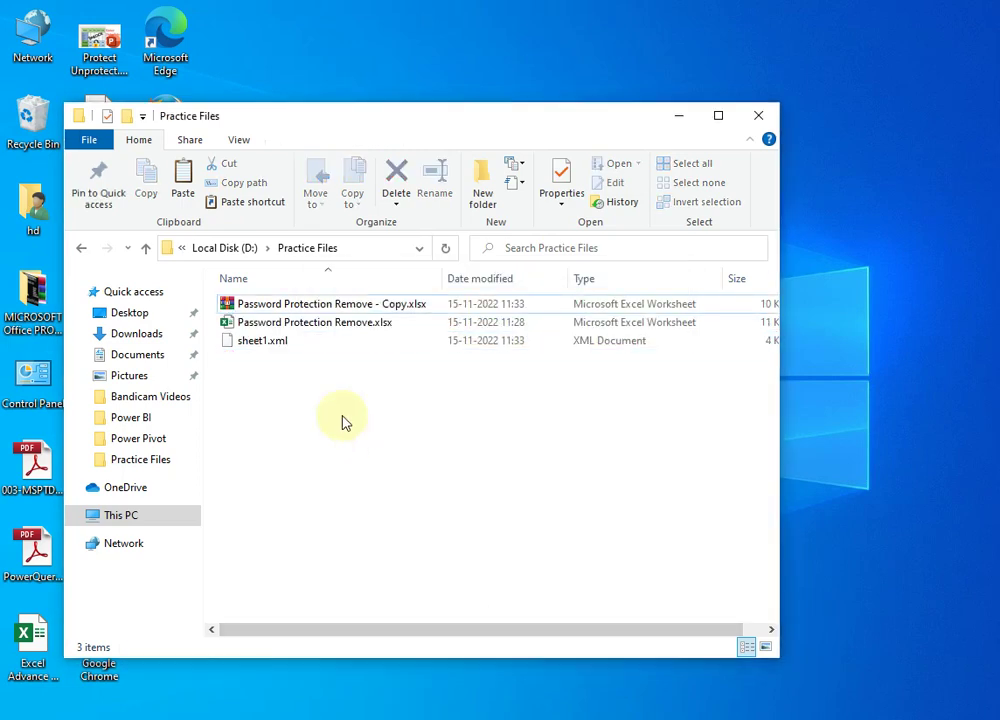
{"action": "right_click", "coordinate": [402, 418]}
Refresh the folder and open Password Protection Remove - Copy.xlsx in Excel
{"action": "left_click", "coordinate": [463, 488]}
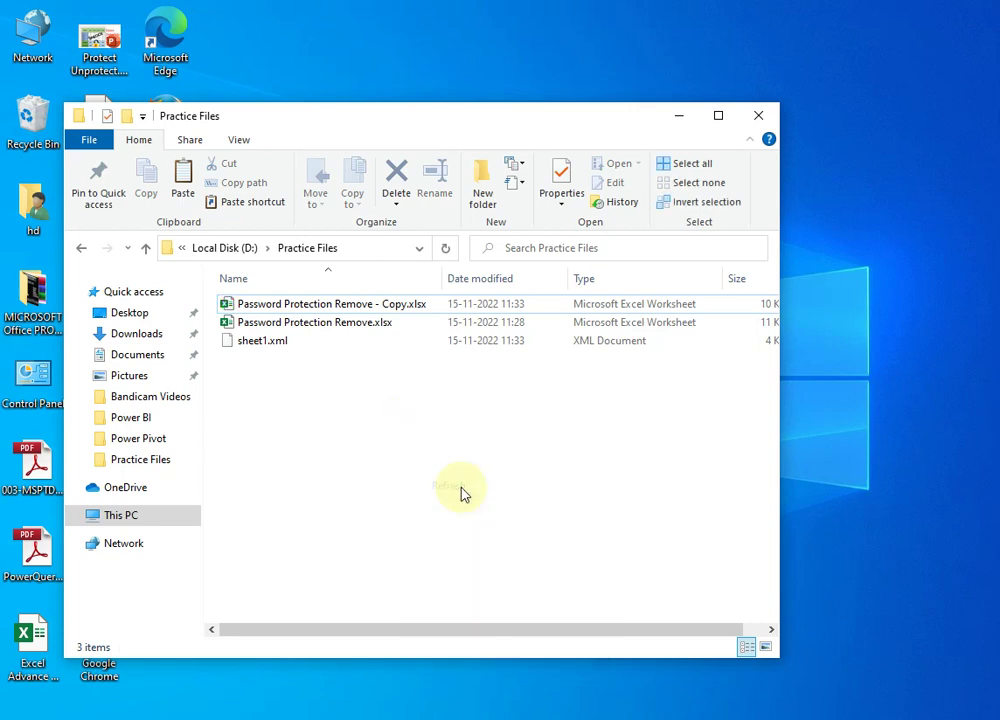
{"action": "left_click", "coordinate": [347, 309]}
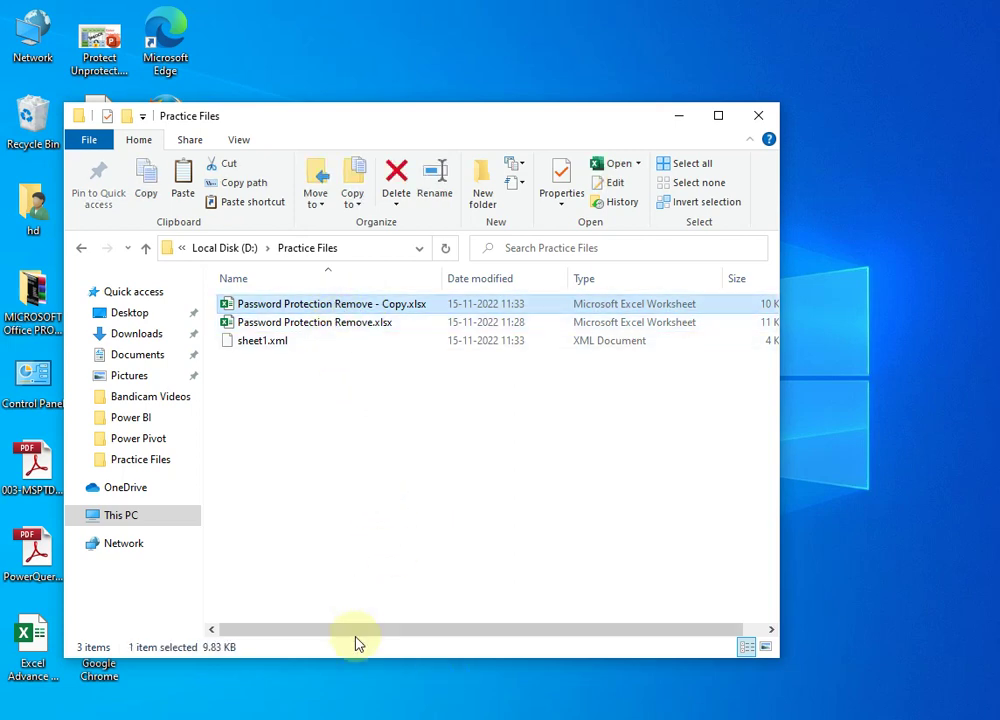
{"action": "left_click", "coordinate": [346, 375]}
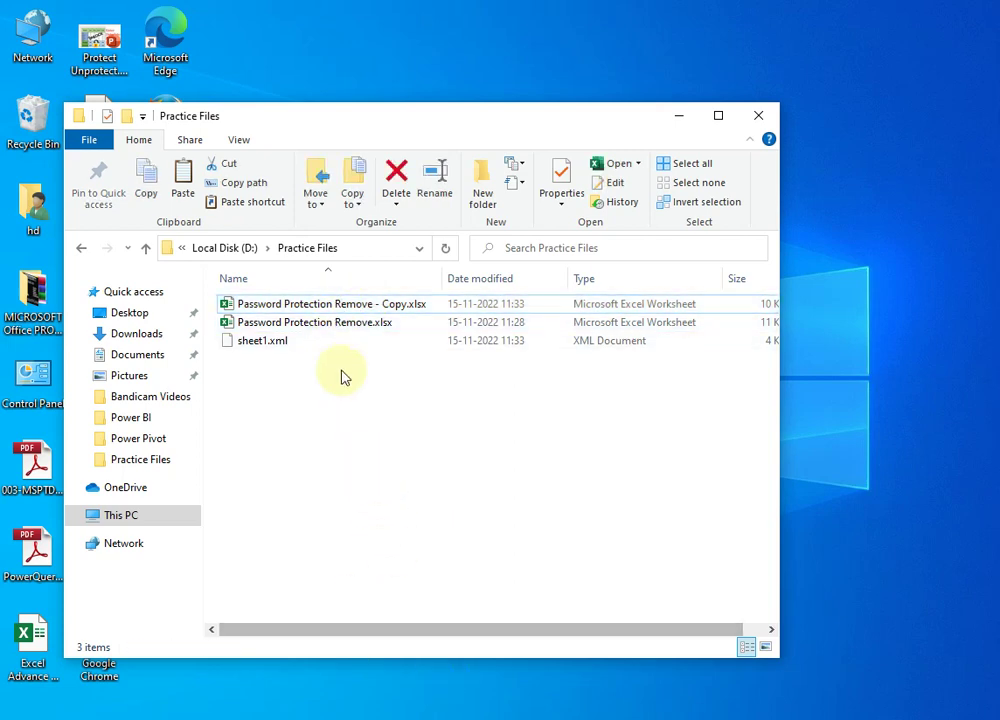
{"action": "double_click", "coordinate": [318, 308]}
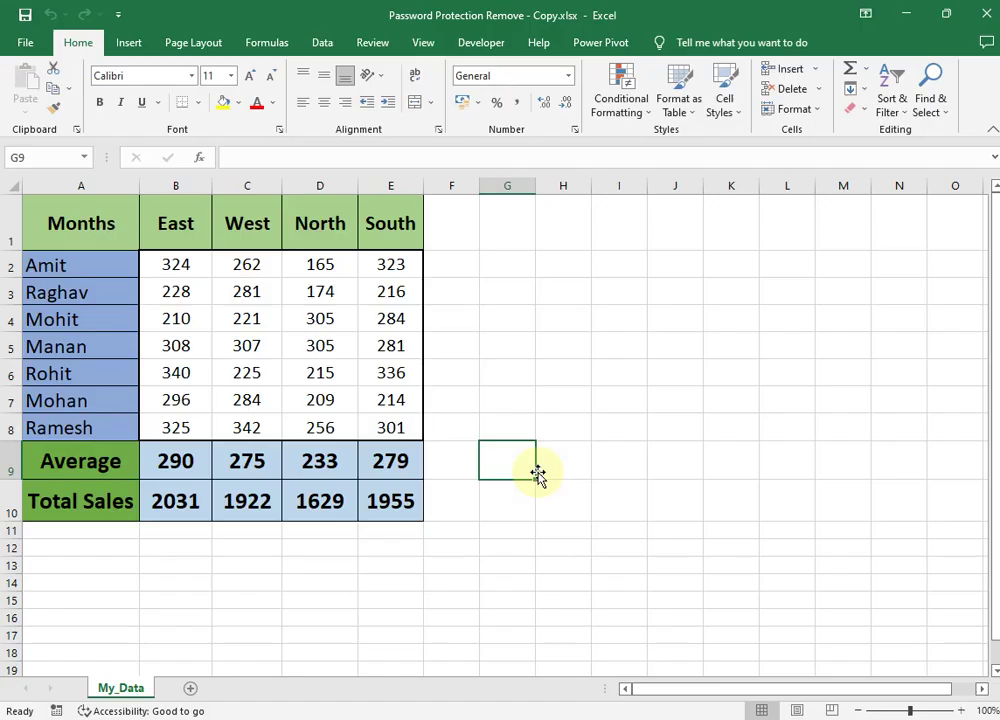
Show the Review tab and dismiss the Get Genuine Office banner
{"action": "left_click", "coordinate": [545, 342]}
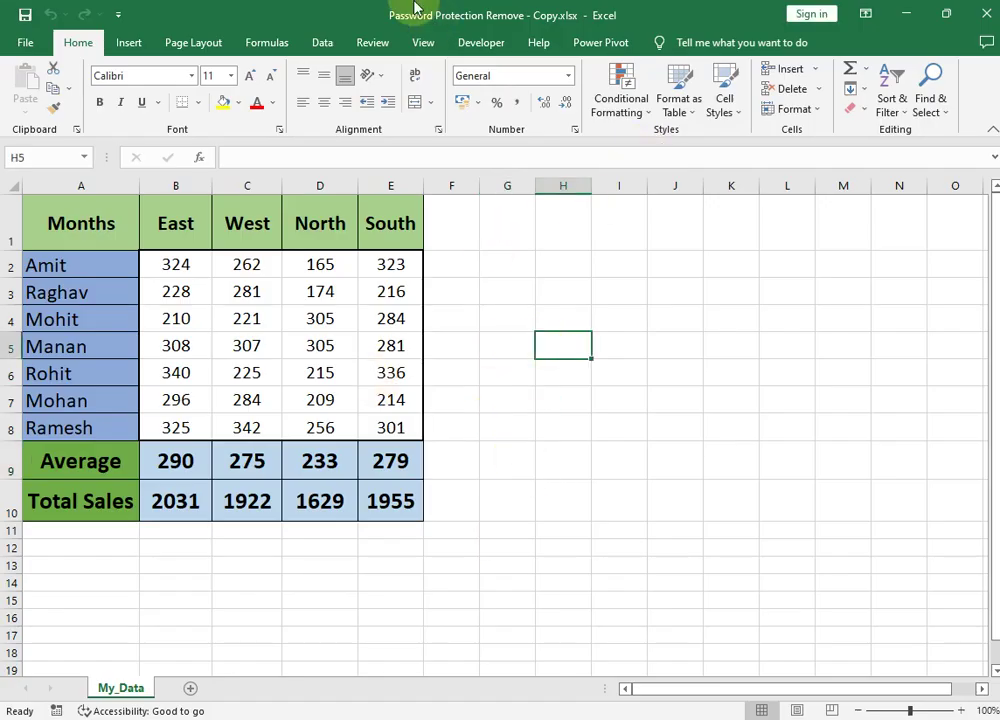
{"action": "left_click", "coordinate": [376, 47]}
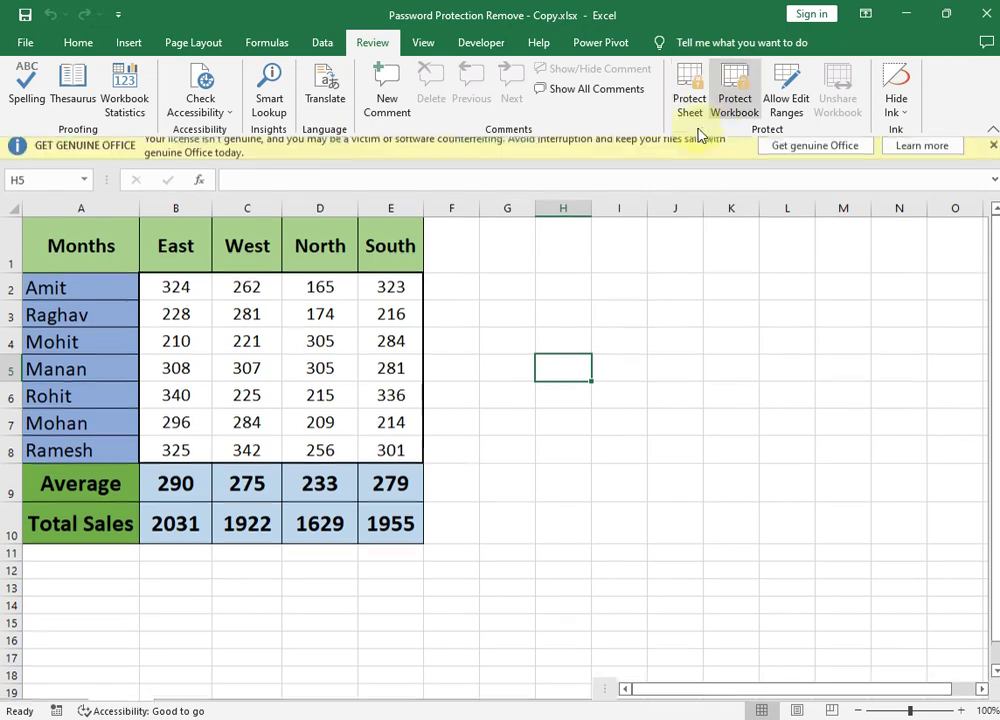
{"action": "left_click", "coordinate": [992, 147]}
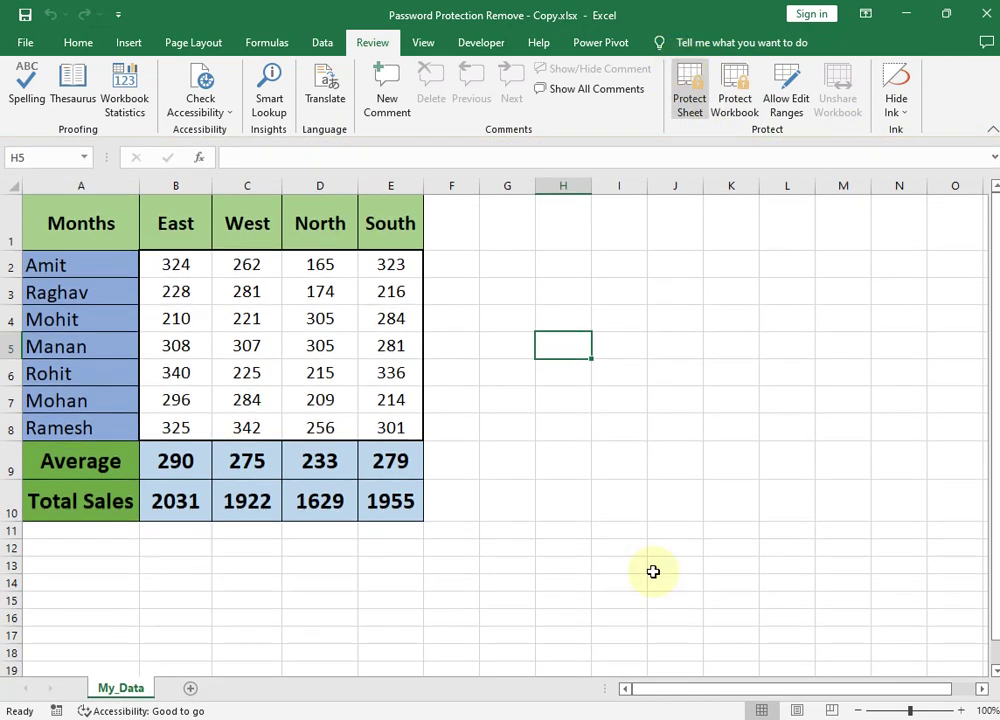
Enter edit mode in cells B2, C3 and B5 to confirm they are unlocked
{"action": "left_click", "coordinate": [178, 266]}
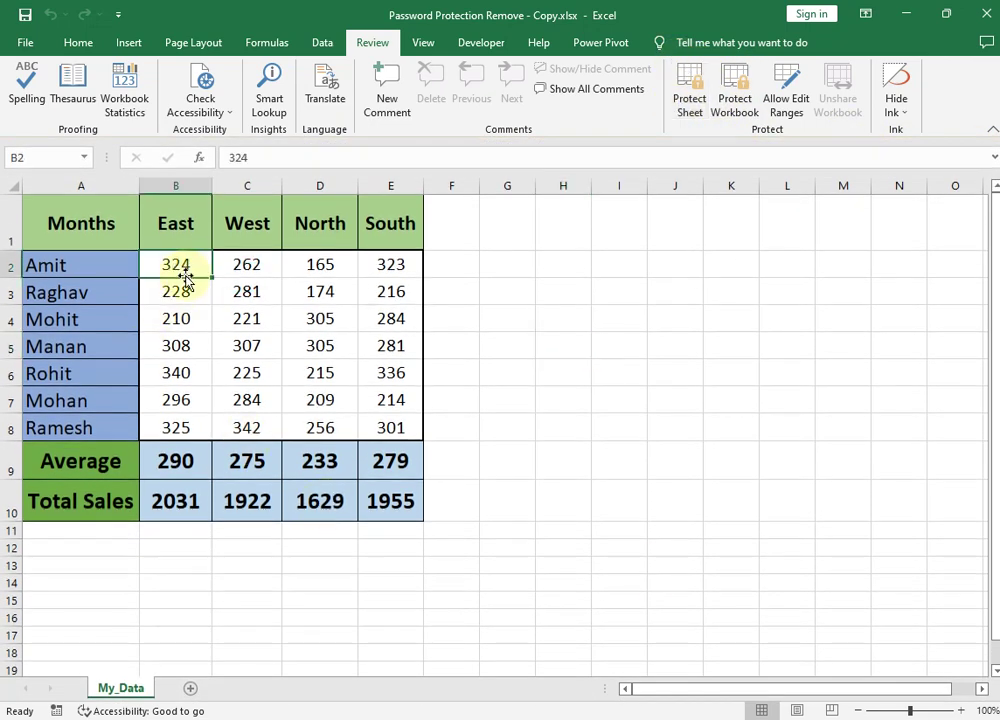
{"action": "double_click", "coordinate": [185, 271]}
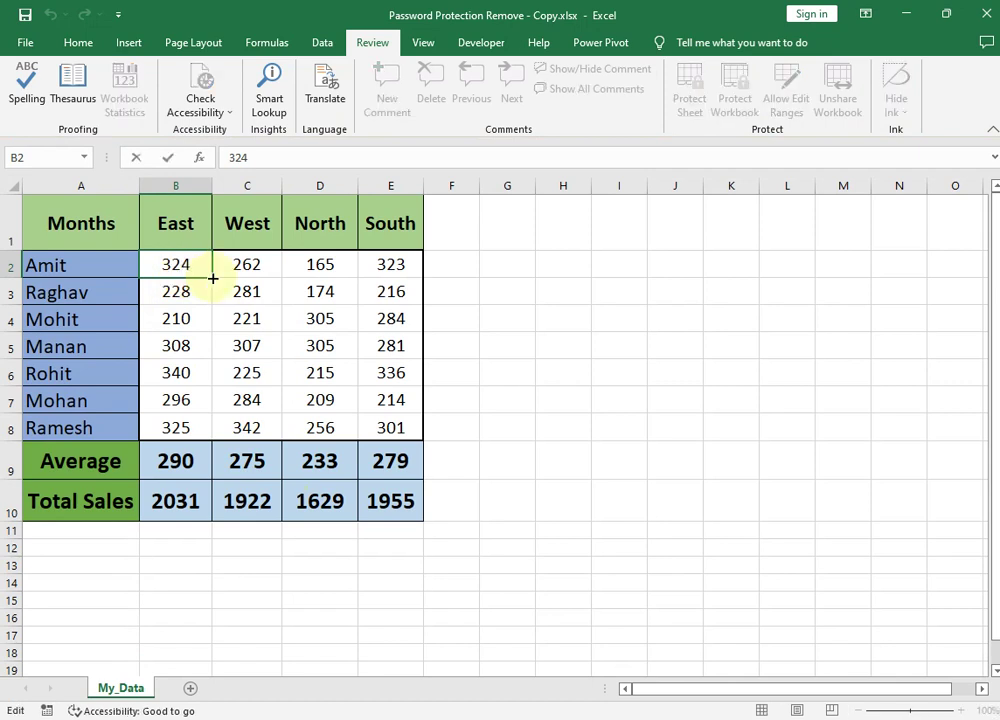
{"action": "double_click", "coordinate": [244, 292]}
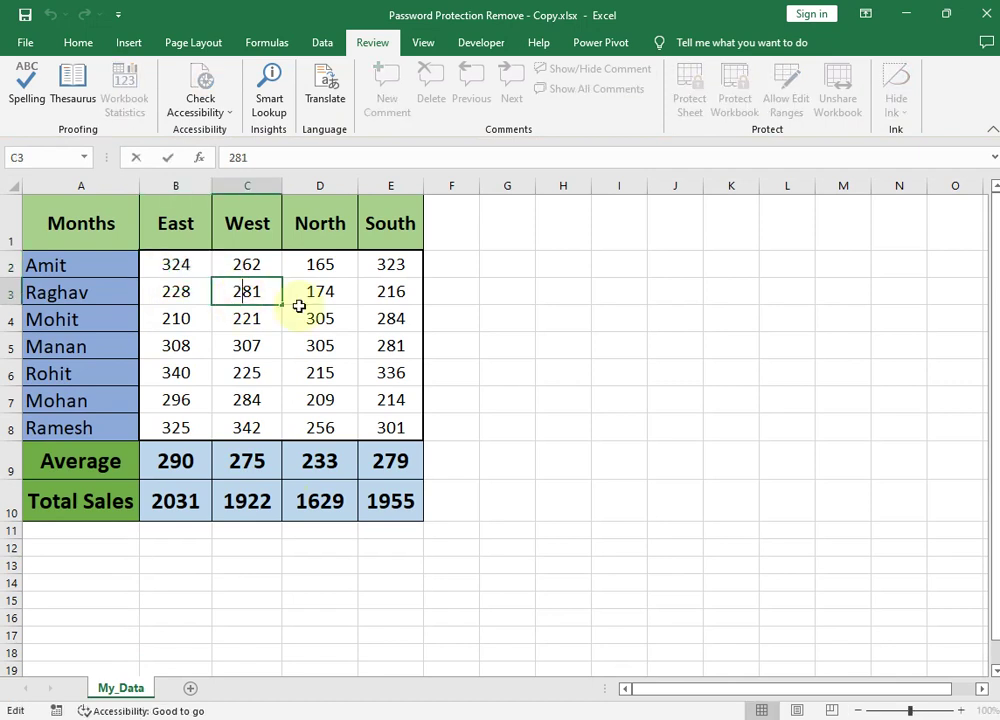
{"action": "left_click", "coordinate": [471, 339]}
{"action": "left_click", "coordinate": [510, 347]}
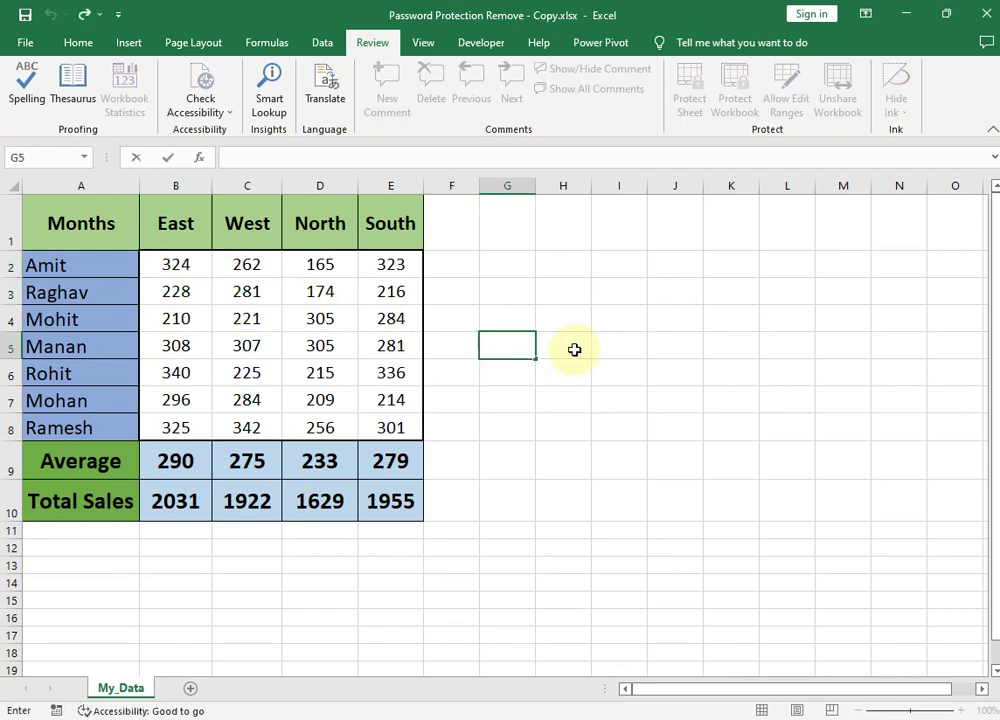
{"action": "left_click", "coordinate": [565, 345]}
{"action": "left_click", "coordinate": [631, 339]}
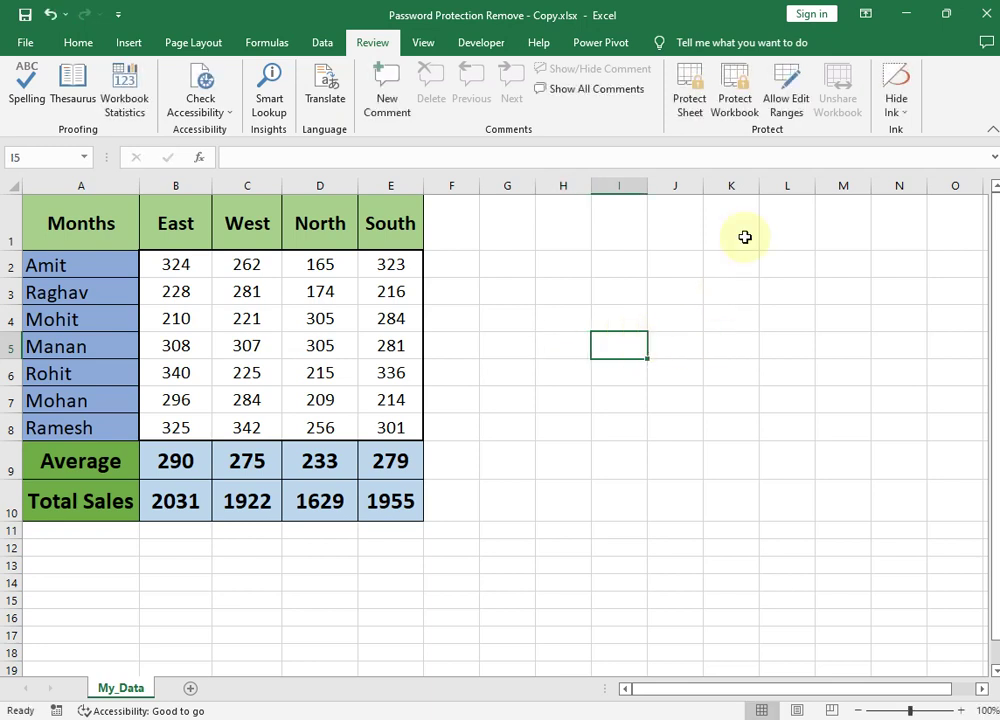
{"action": "double_click", "coordinate": [178, 346]}
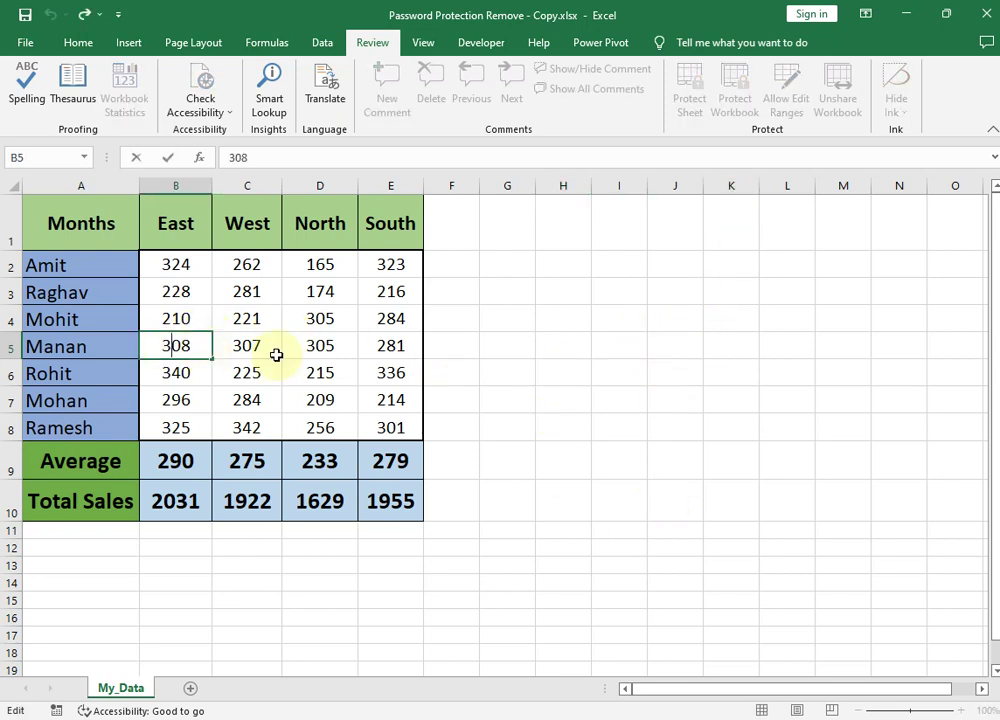
{"action": "key", "text": "Escape"}
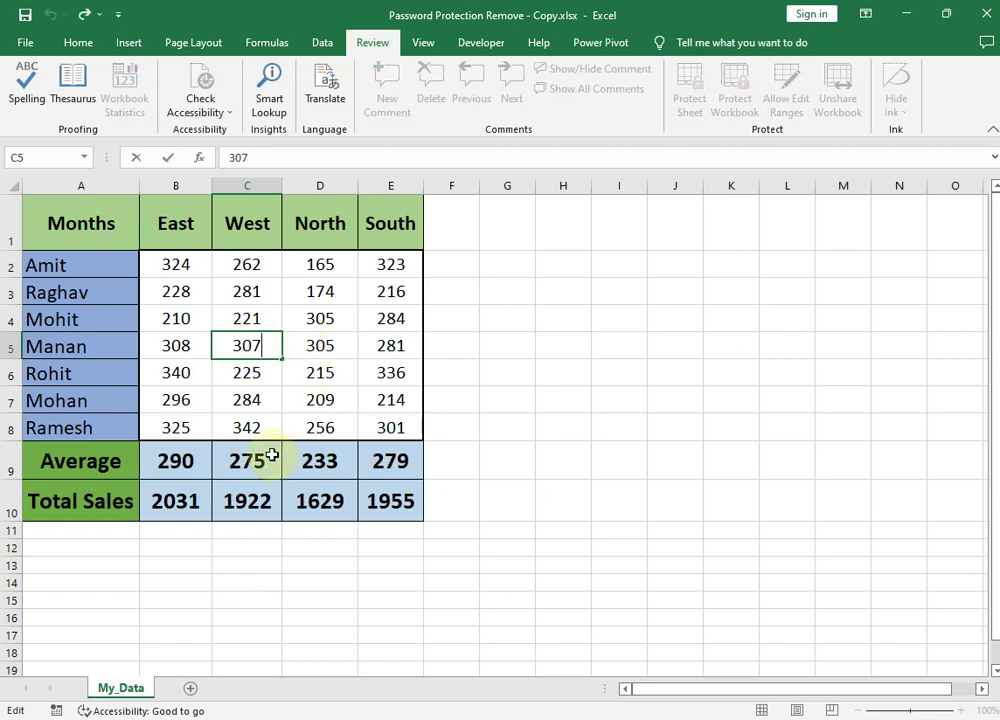
Open the C10 and D10 sum formulas for editing, then select the sales figures B2:E8
{"action": "left_click", "coordinate": [255, 460]}
{"action": "left_click", "coordinate": [252, 505]}
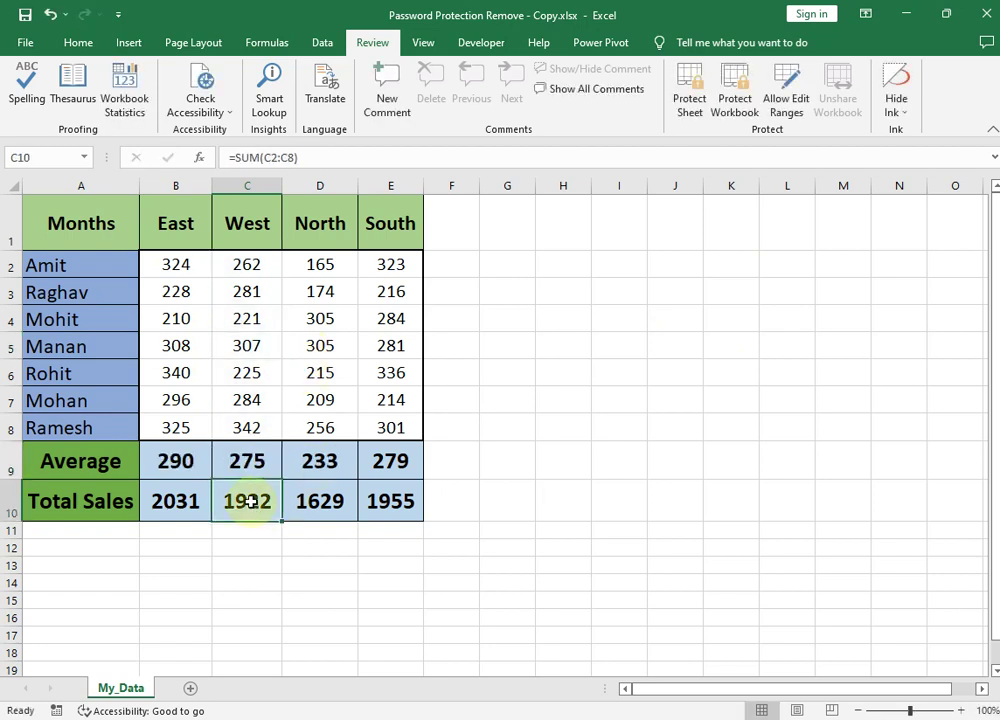
{"action": "double_click", "coordinate": [255, 503]}
{"action": "key", "text": "Escape"}
{"action": "left_click", "coordinate": [333, 505]}
{"action": "double_click", "coordinate": [333, 505]}
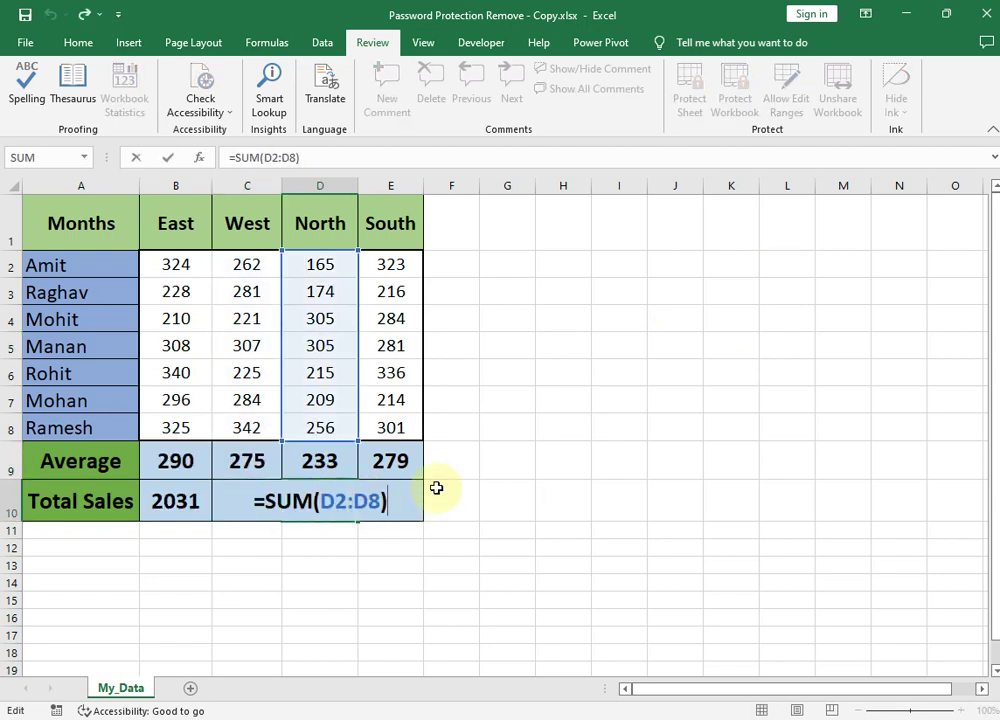
{"action": "key", "text": "Escape"}
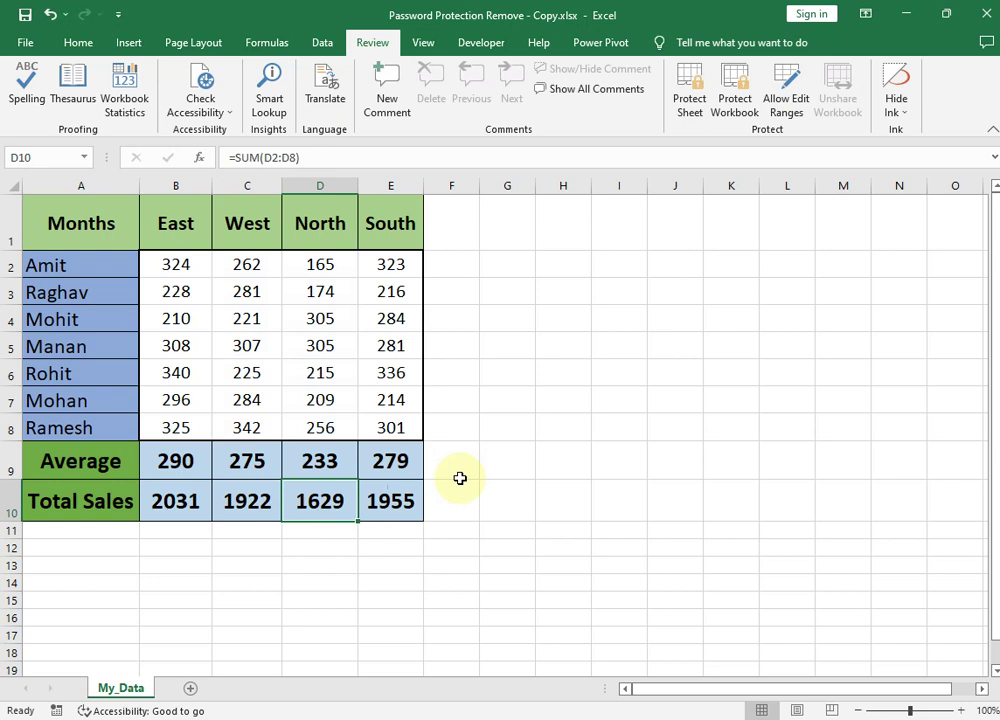
{"action": "left_click", "coordinate": [457, 347]}
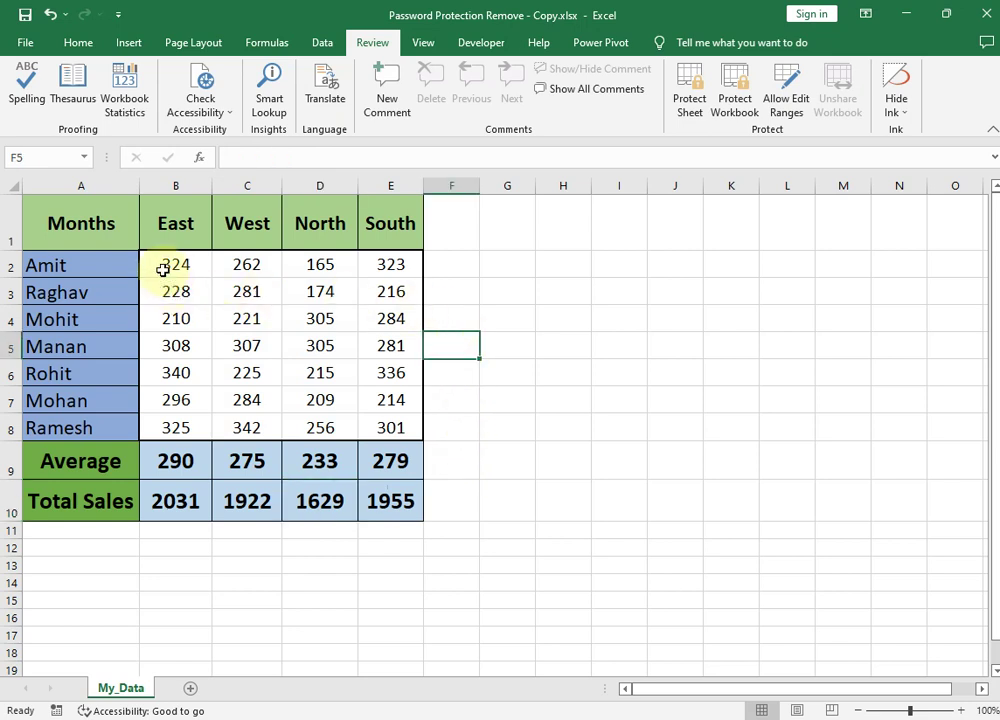
{"action": "left_click_drag", "start_coordinate": [163, 269], "coordinate": [419, 422]}
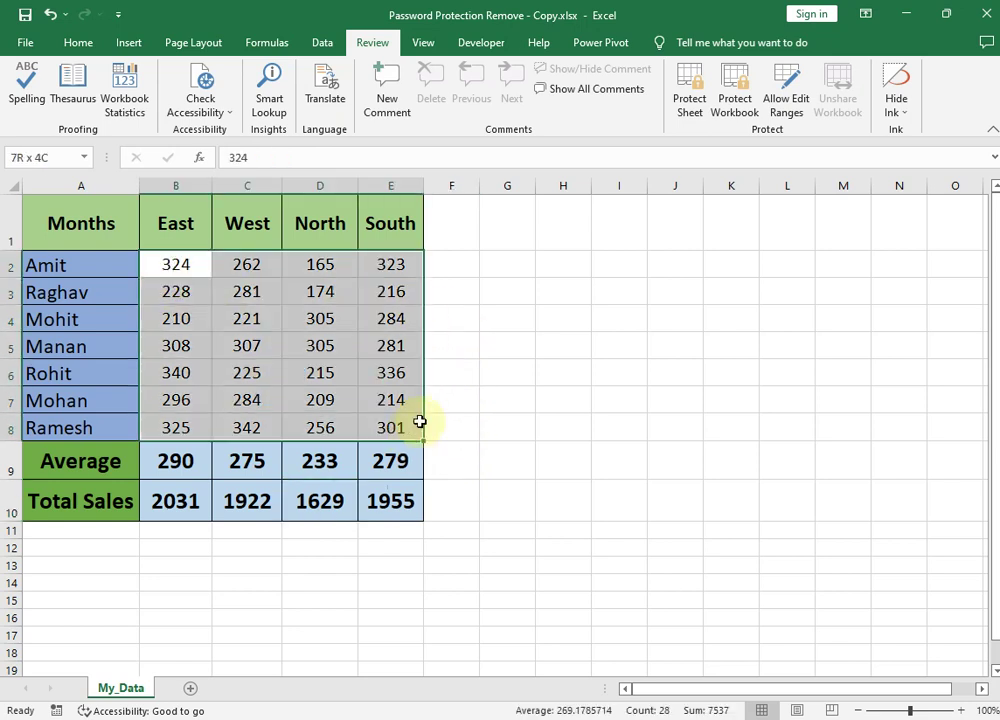
{"action": "left_click", "coordinate": [281, 316]}
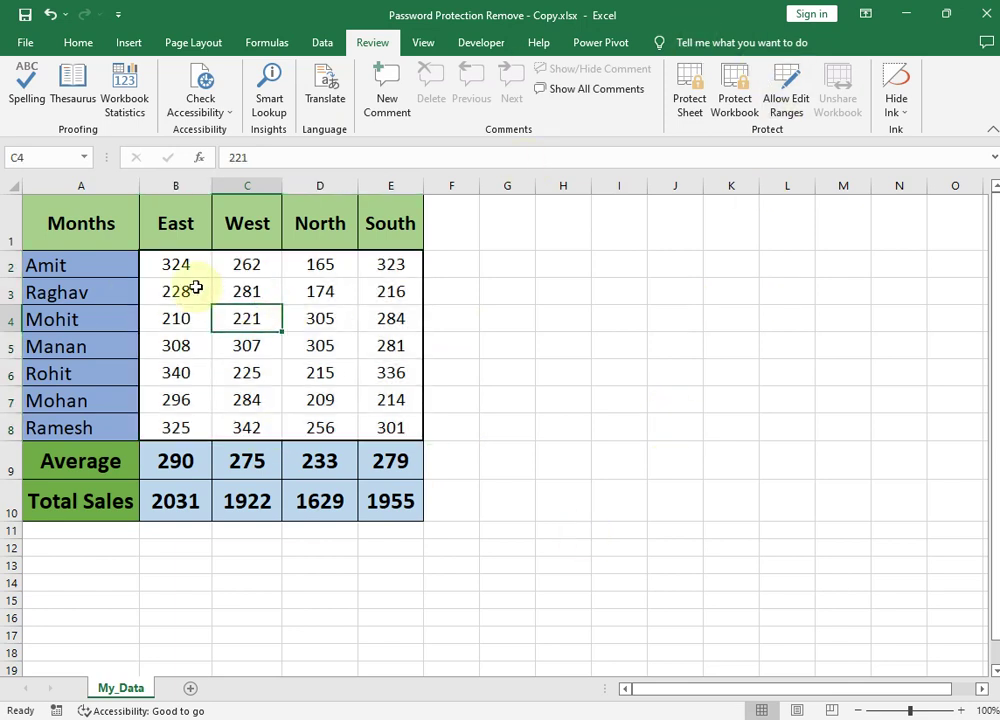